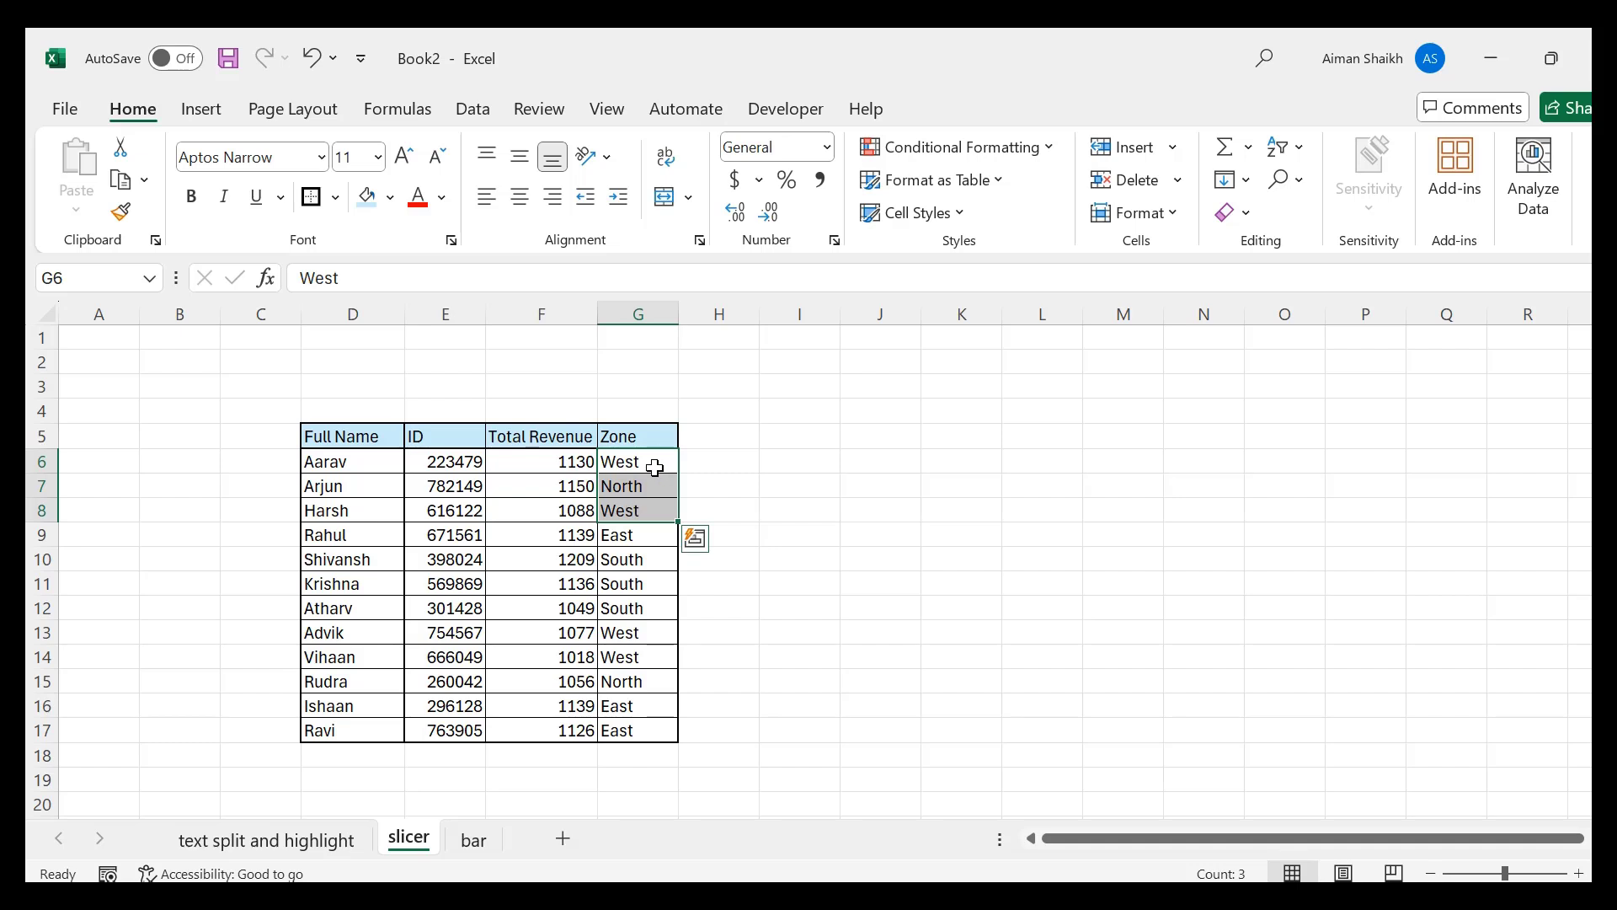
# - Turn on AutoFilter for the data range D5:G17
pyautogui.moveTo(656, 467); pyautogui.dragTo(653, 729)
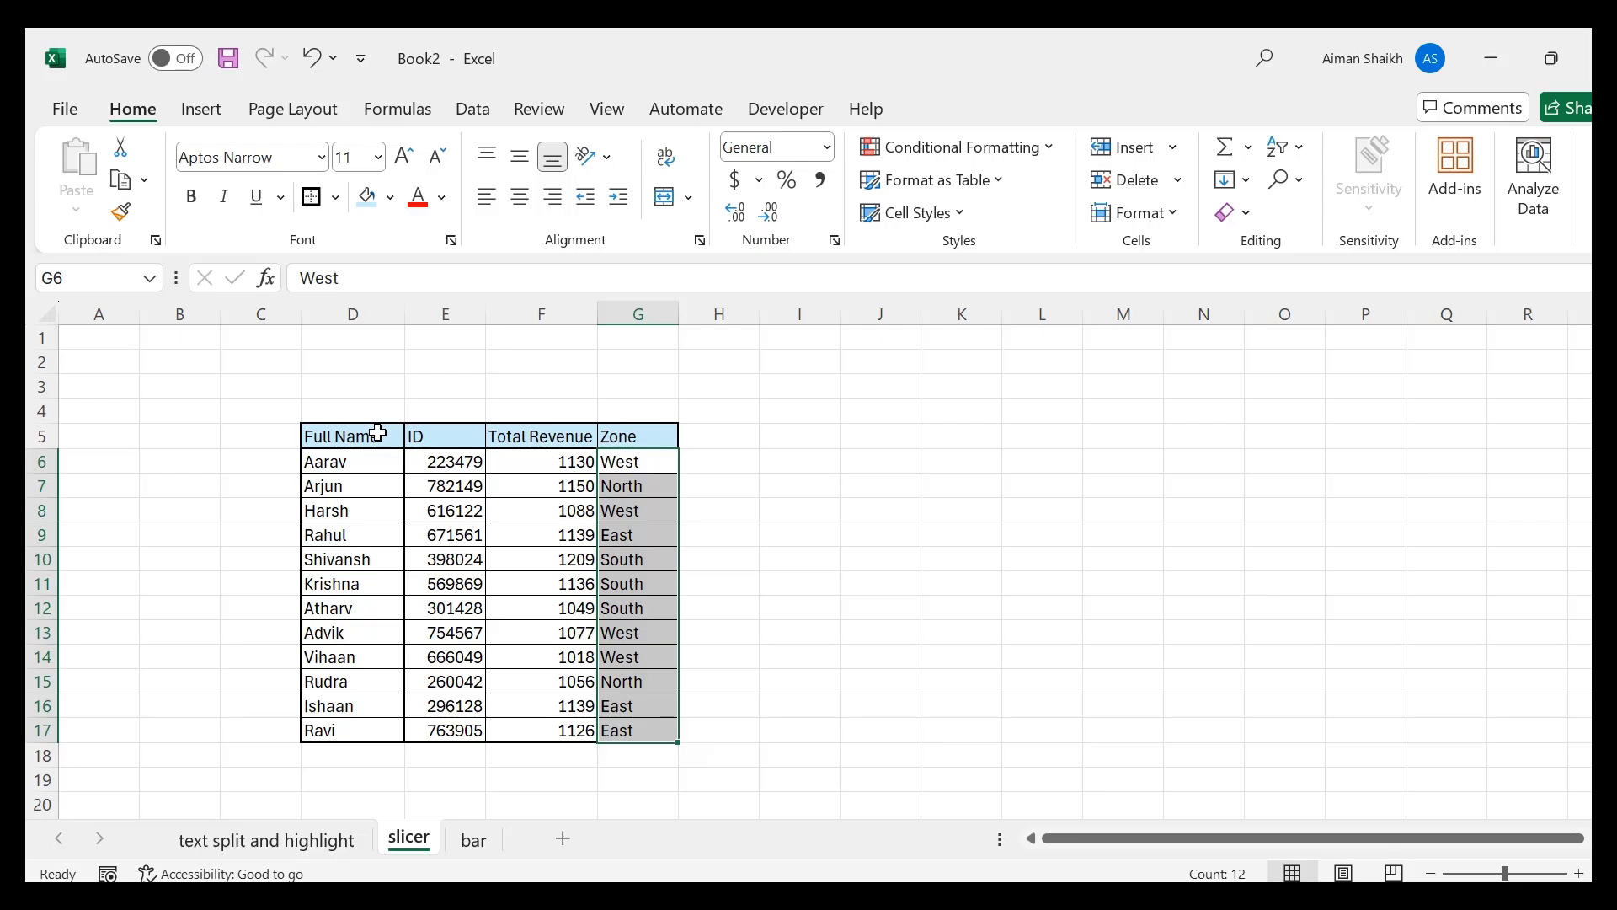
pyautogui.moveTo(379, 430); pyautogui.dragTo(629, 803)
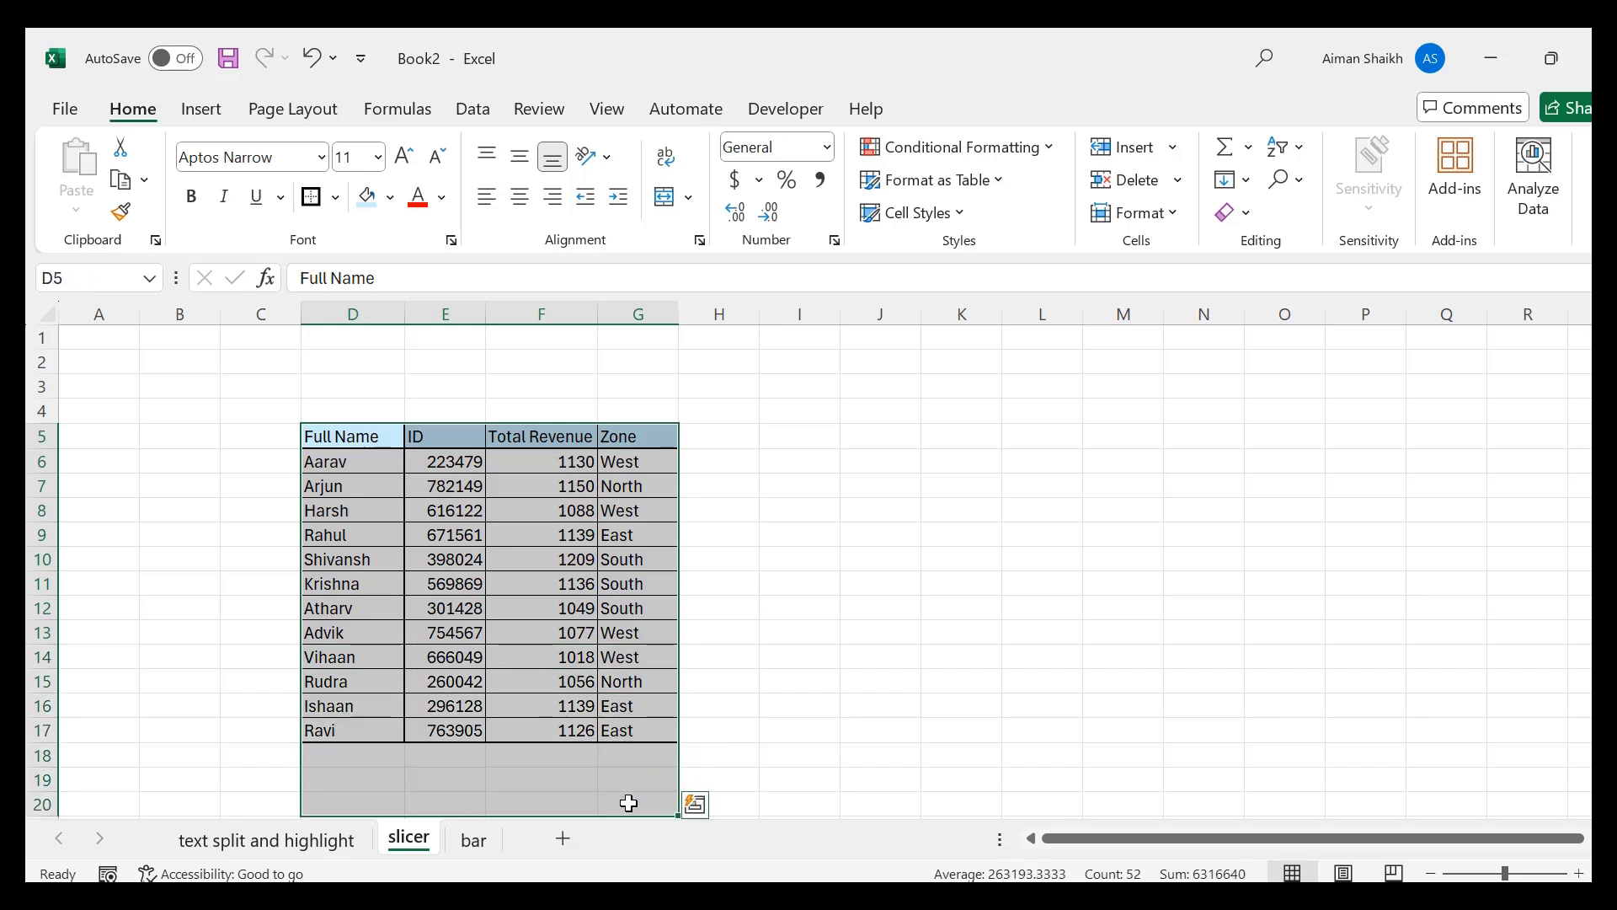
pyautogui.hotkey('shift', 'Up')
pyautogui.hotkey('shift', 'Up')
pyautogui.hotkey('shift', 'Up')
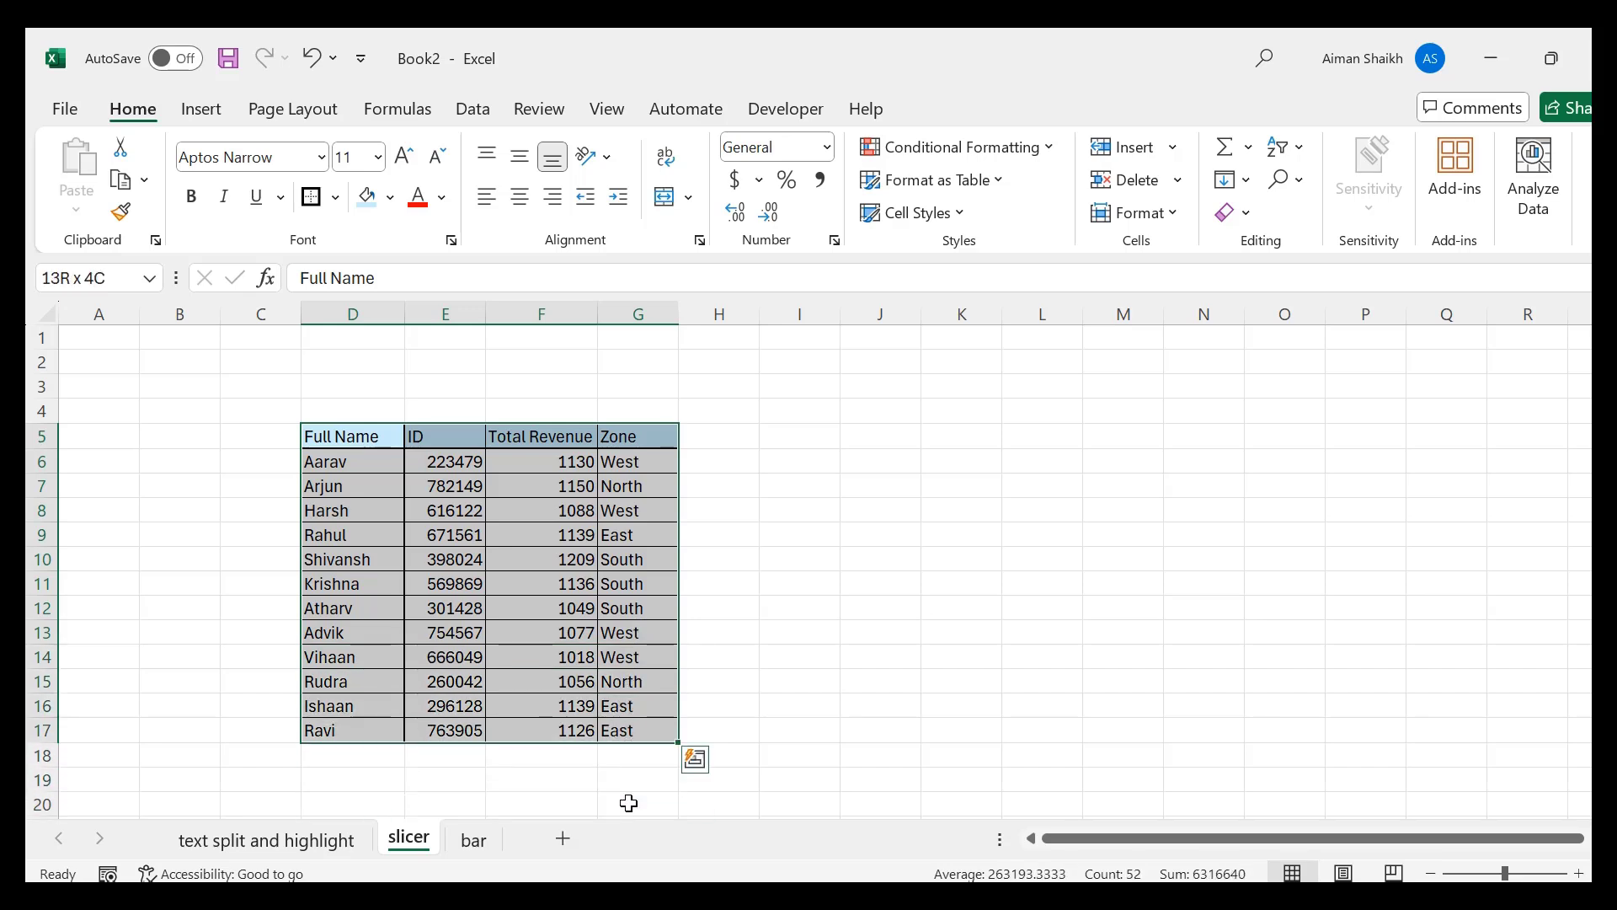
pyautogui.hotkey('ctrl', 'shift', 'l')
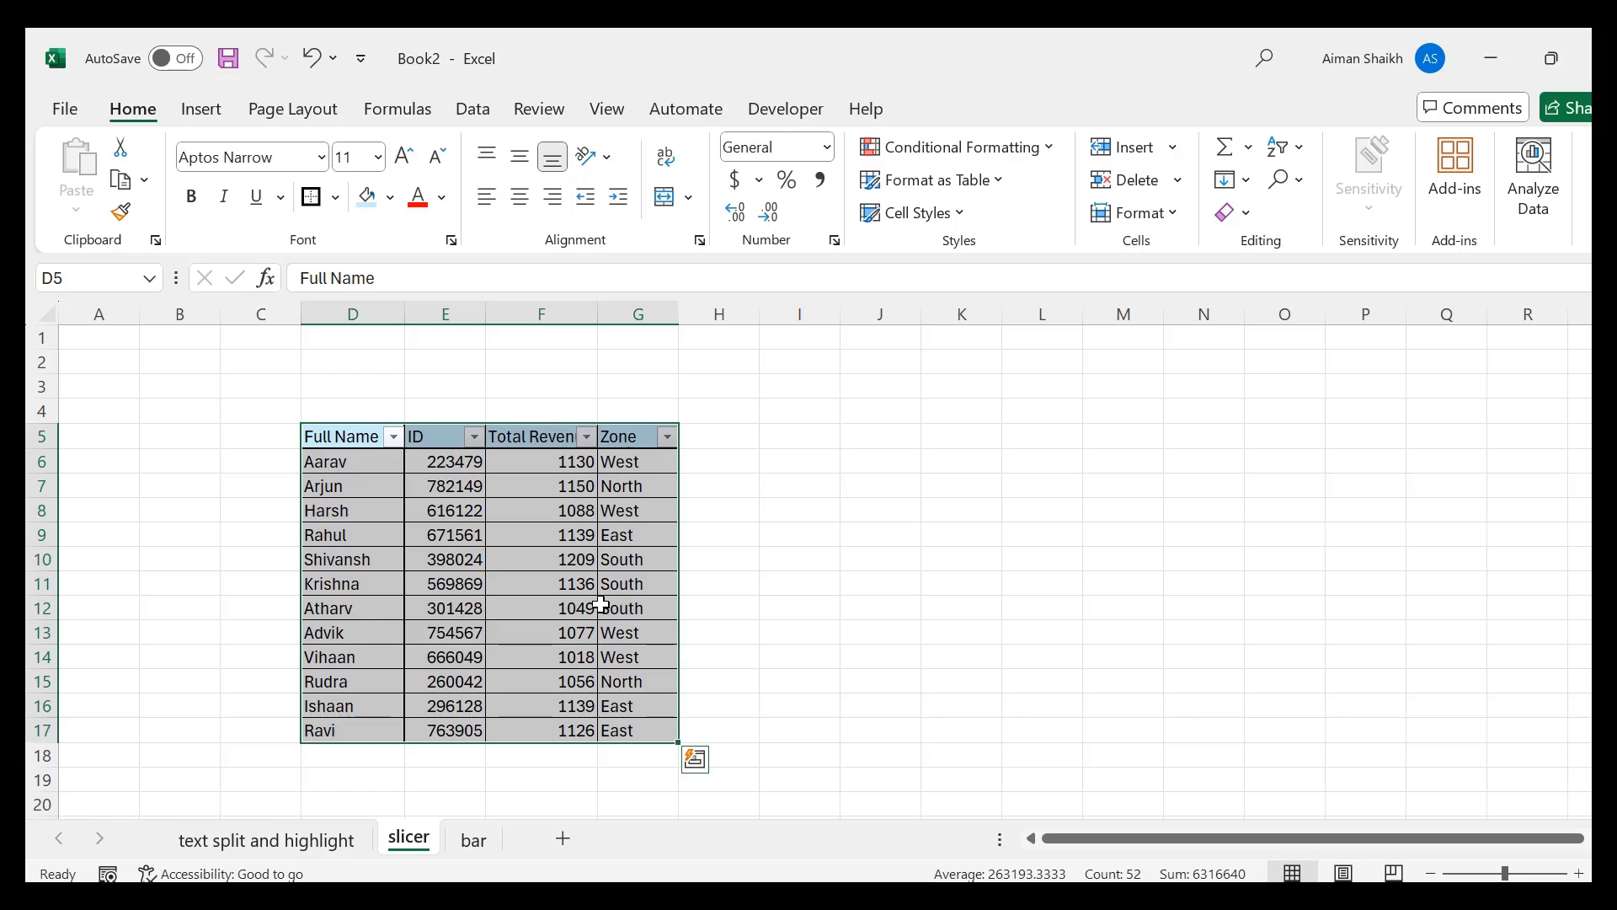
# - Filter the Zone column to only North and South, and reselect all zones to restore the full list
pyautogui.click(666, 438)
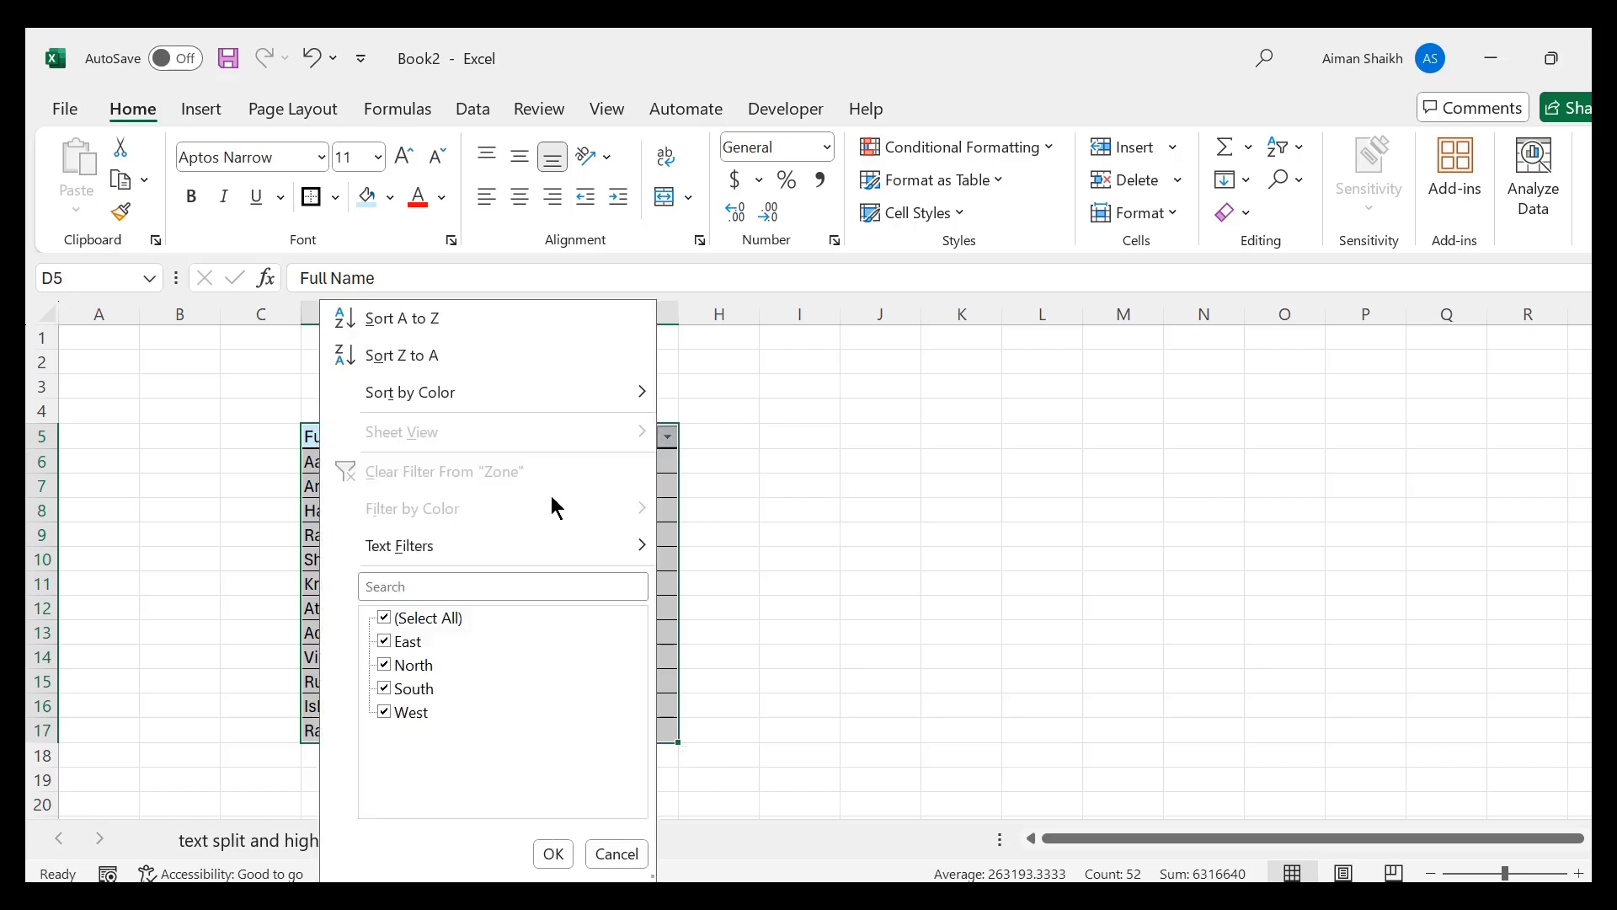
pyautogui.click(437, 618)
pyautogui.press('Down')
pyautogui.press('Down')
pyautogui.press('space')
pyautogui.press('Down')
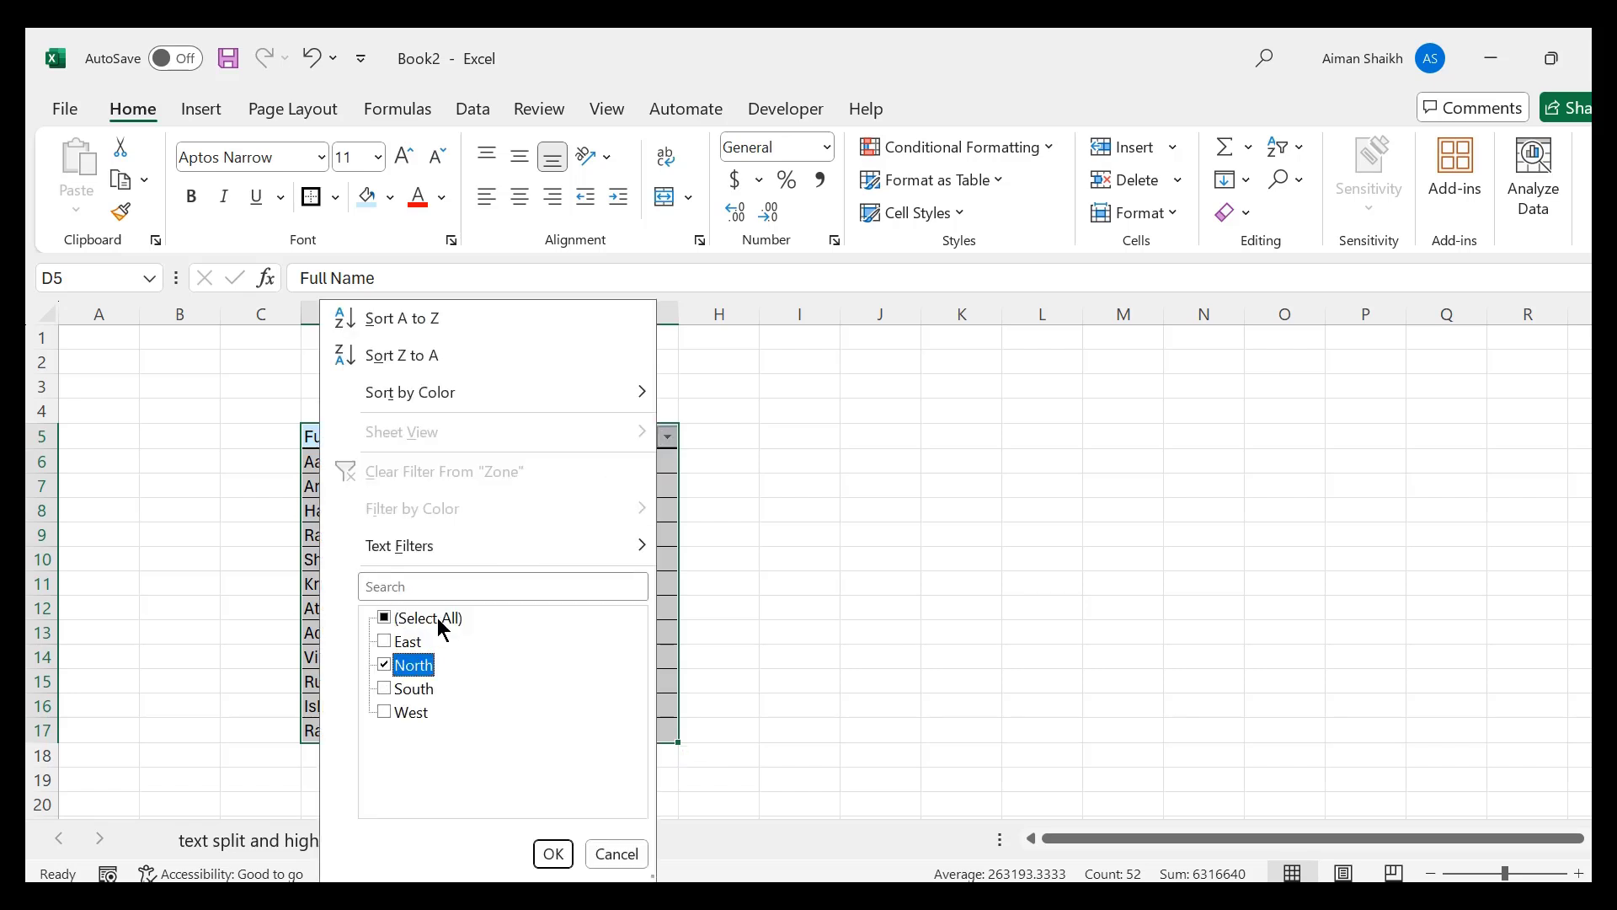
pyautogui.press('space')
pyautogui.press('Return')
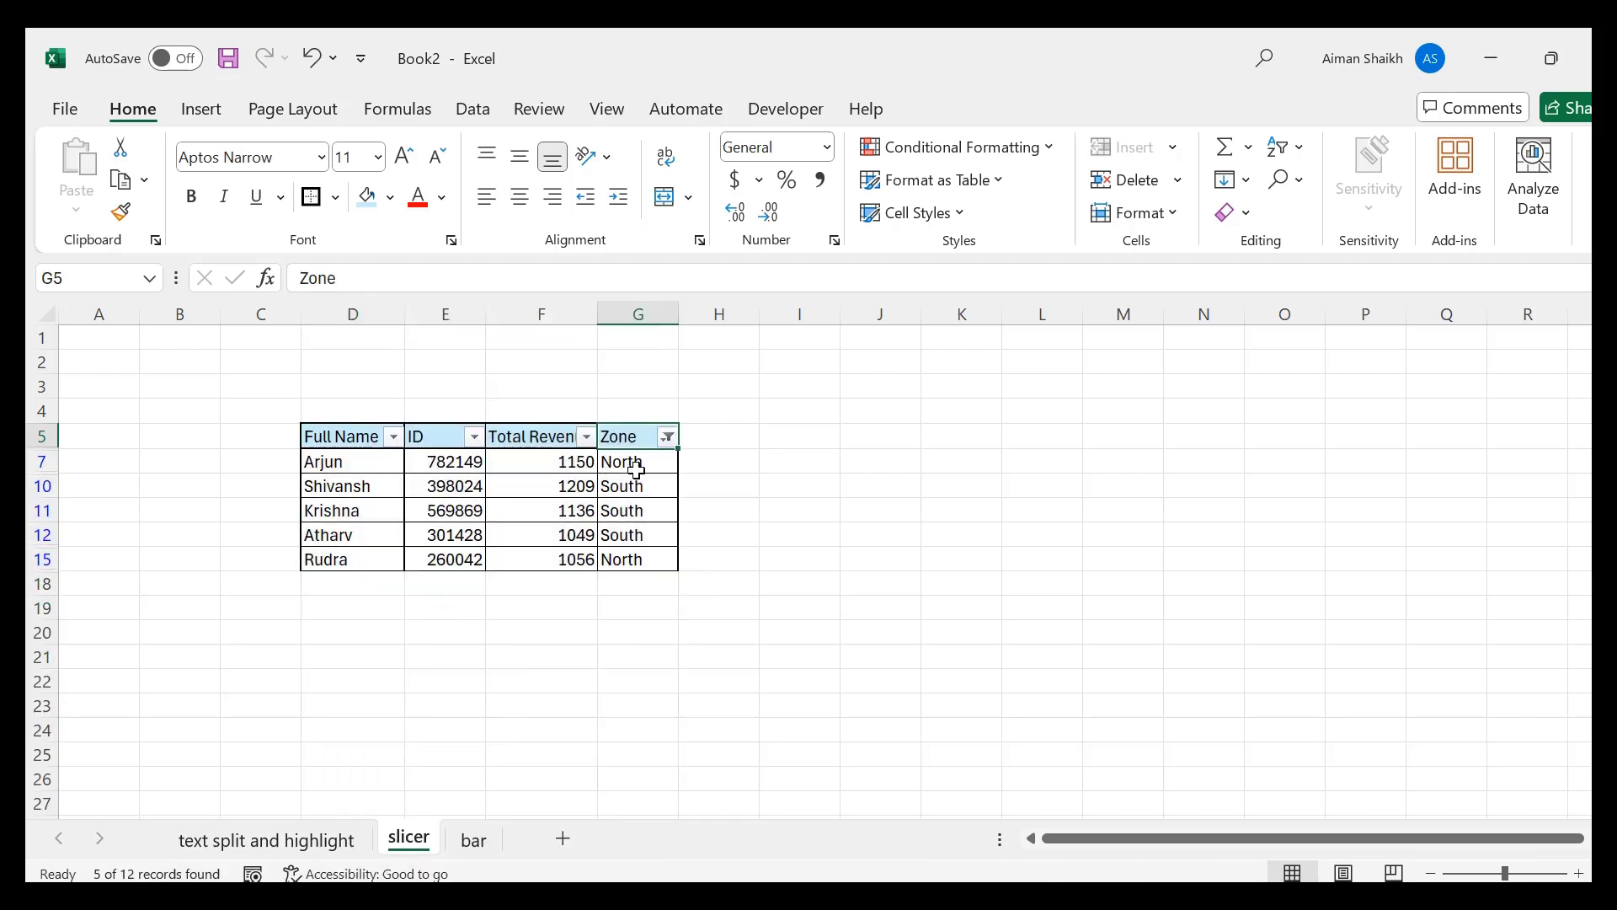
pyautogui.hotkey('alt', 'Down')
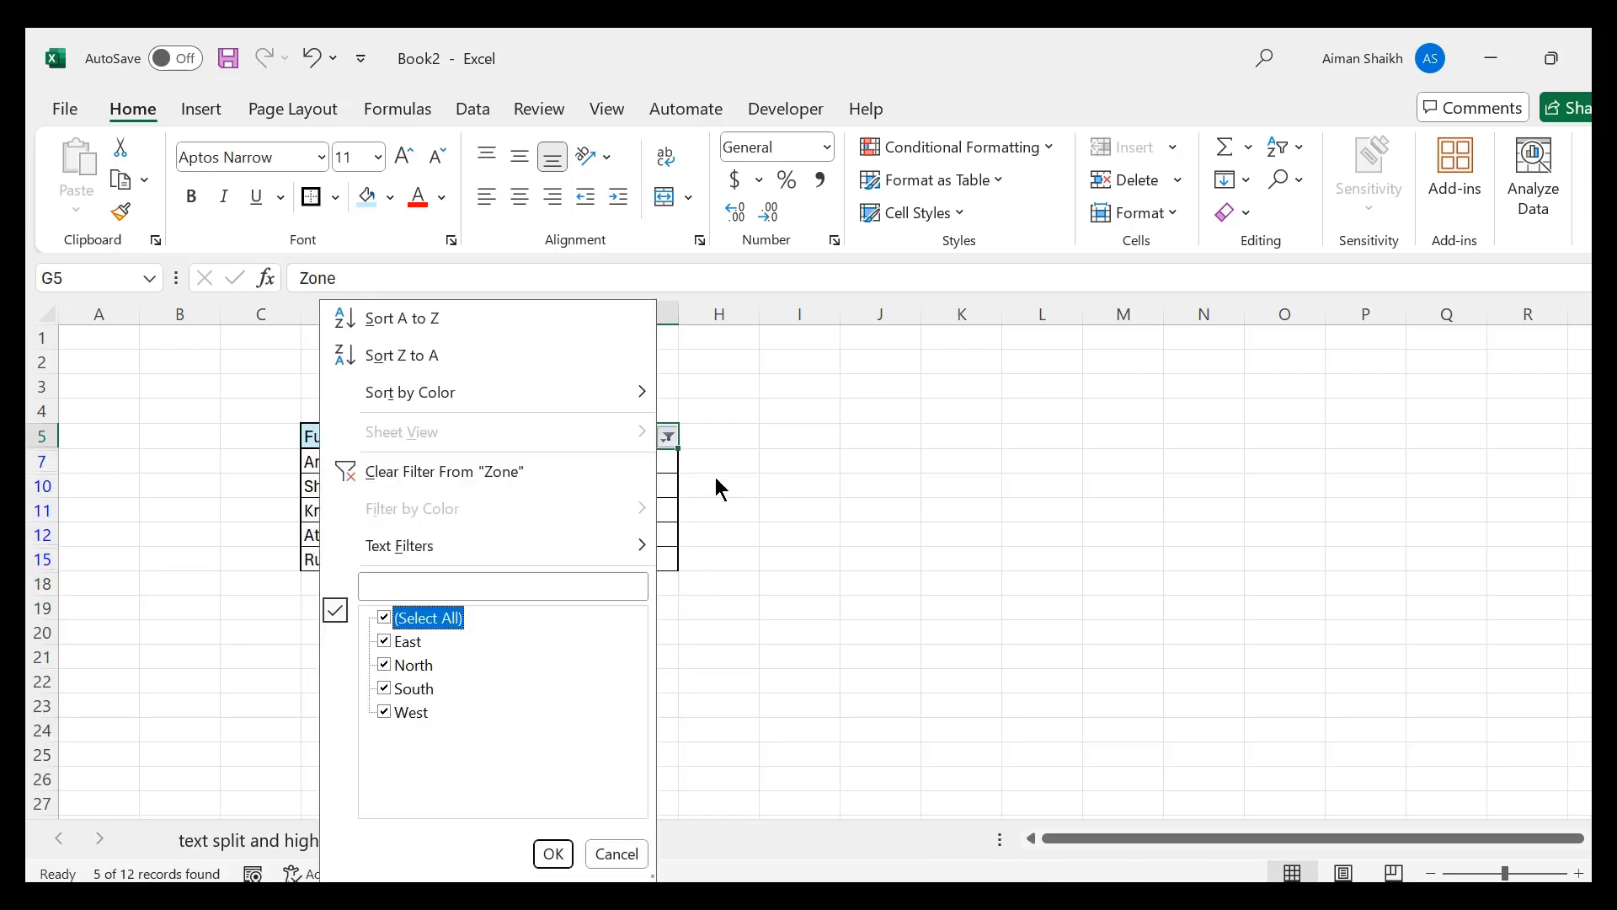
pyautogui.press('Return')
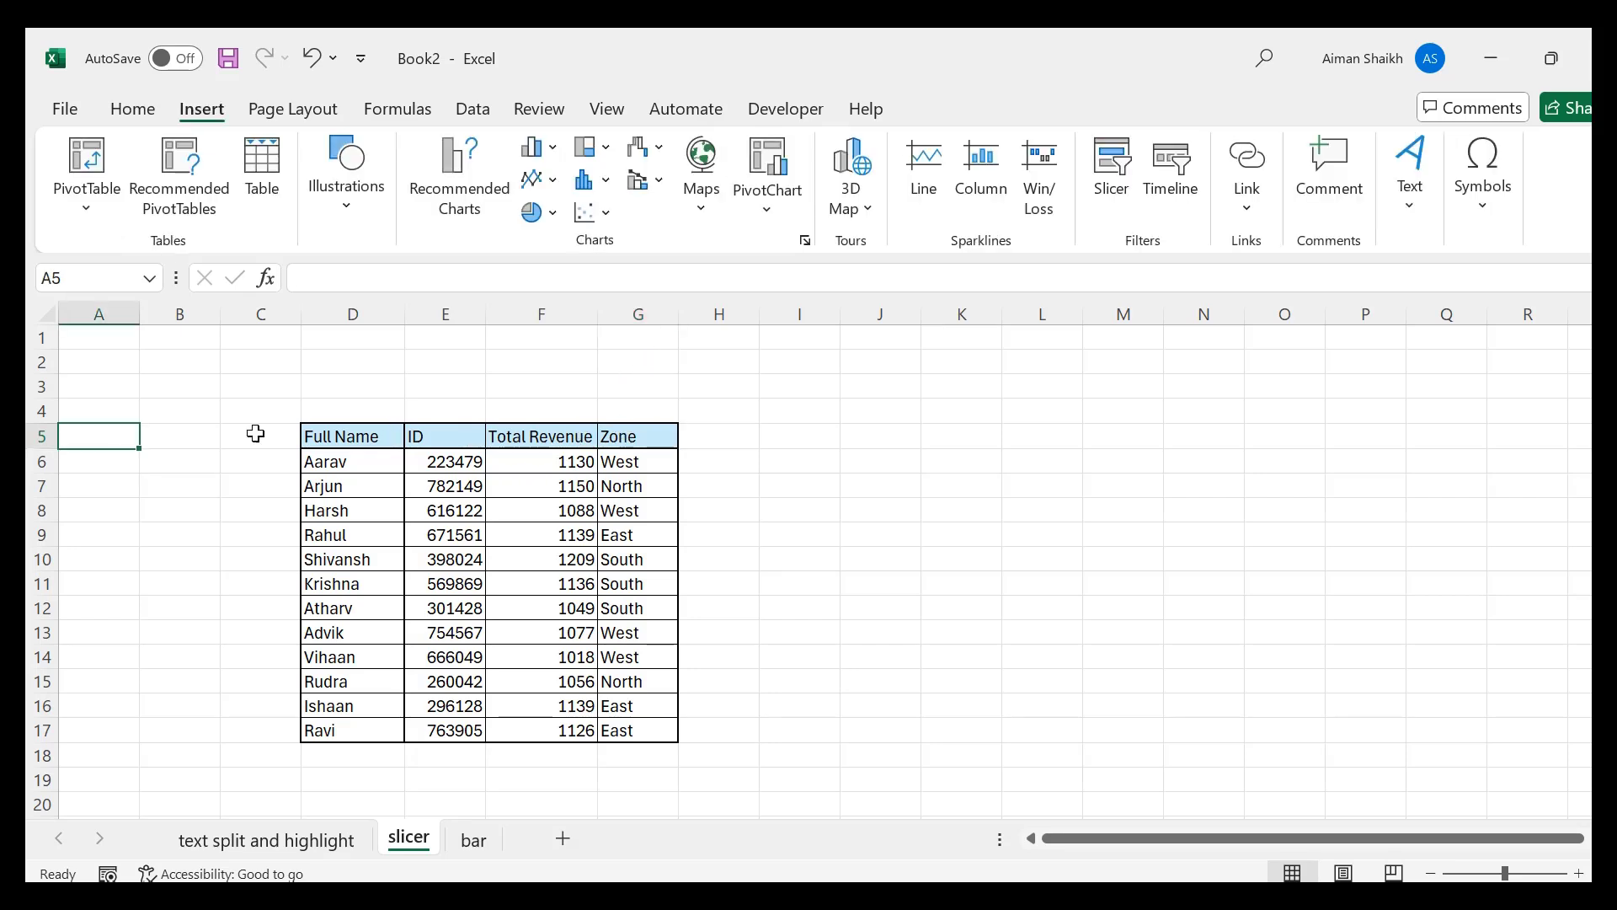
# - Convert the data range D5:G17 into a table with headers
pyautogui.moveTo(371, 432); pyautogui.dragTo(640, 728)
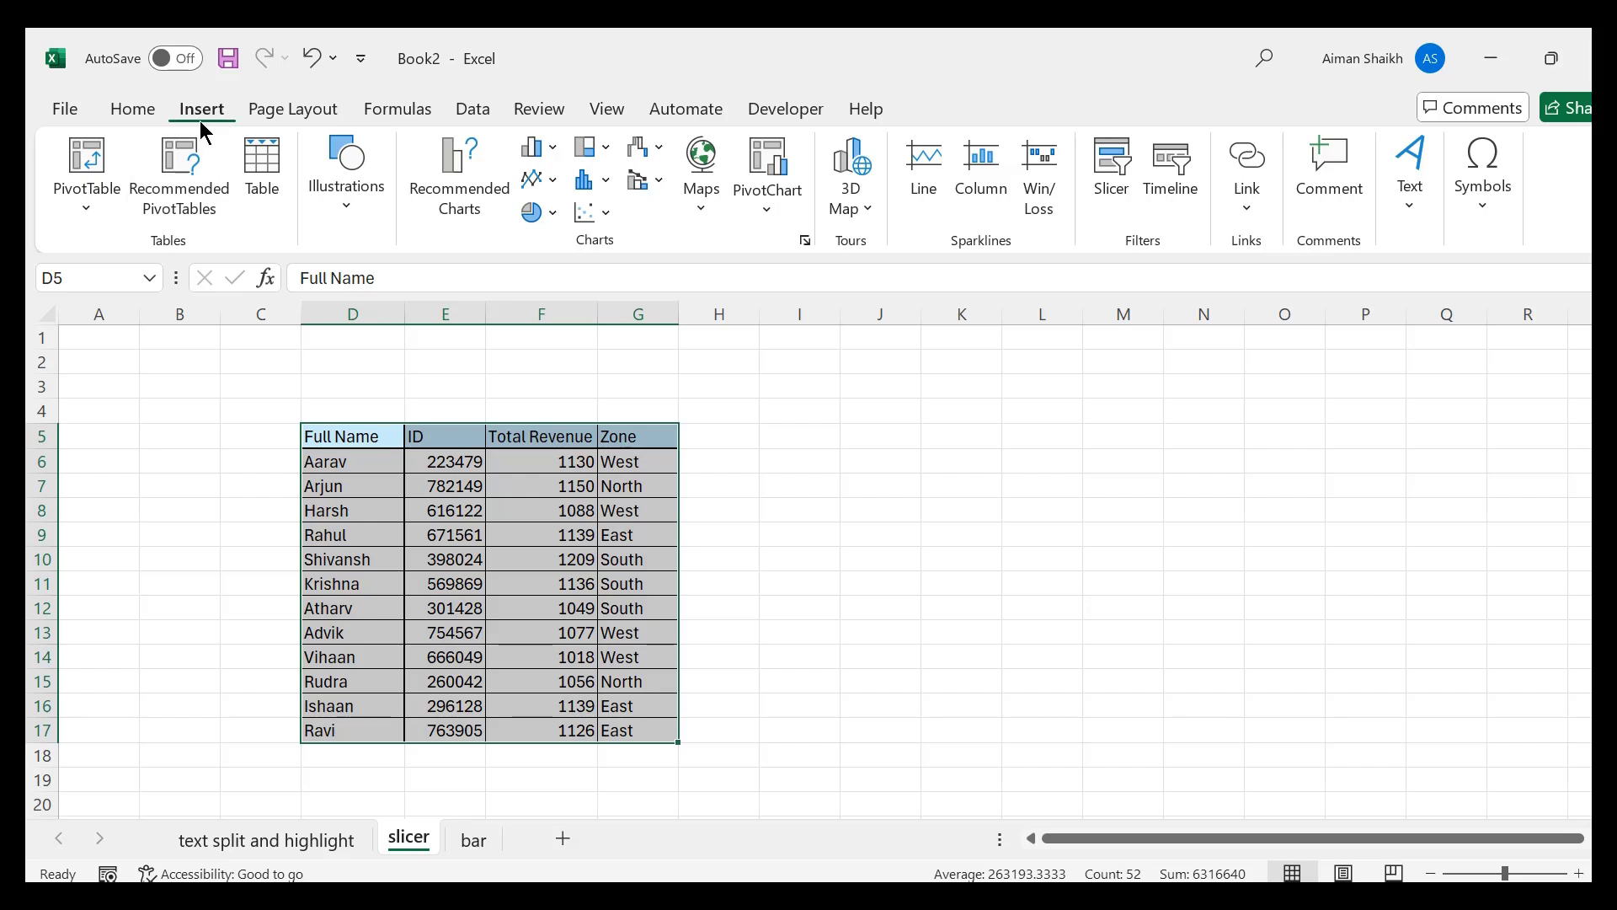
pyautogui.click(256, 166)
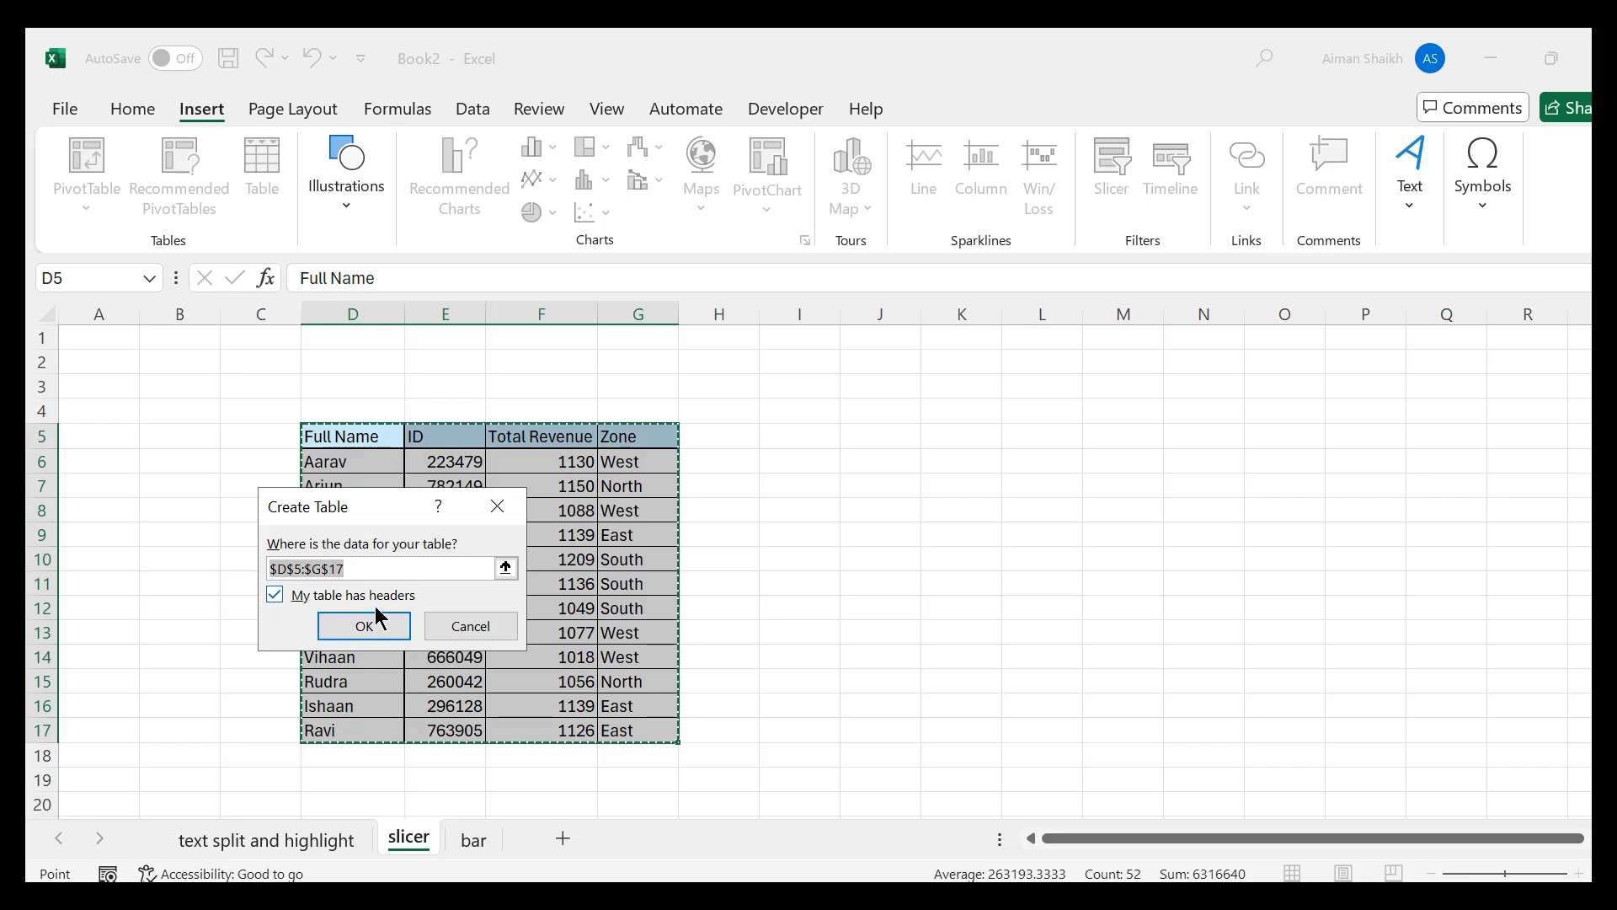
pyautogui.click(384, 628)
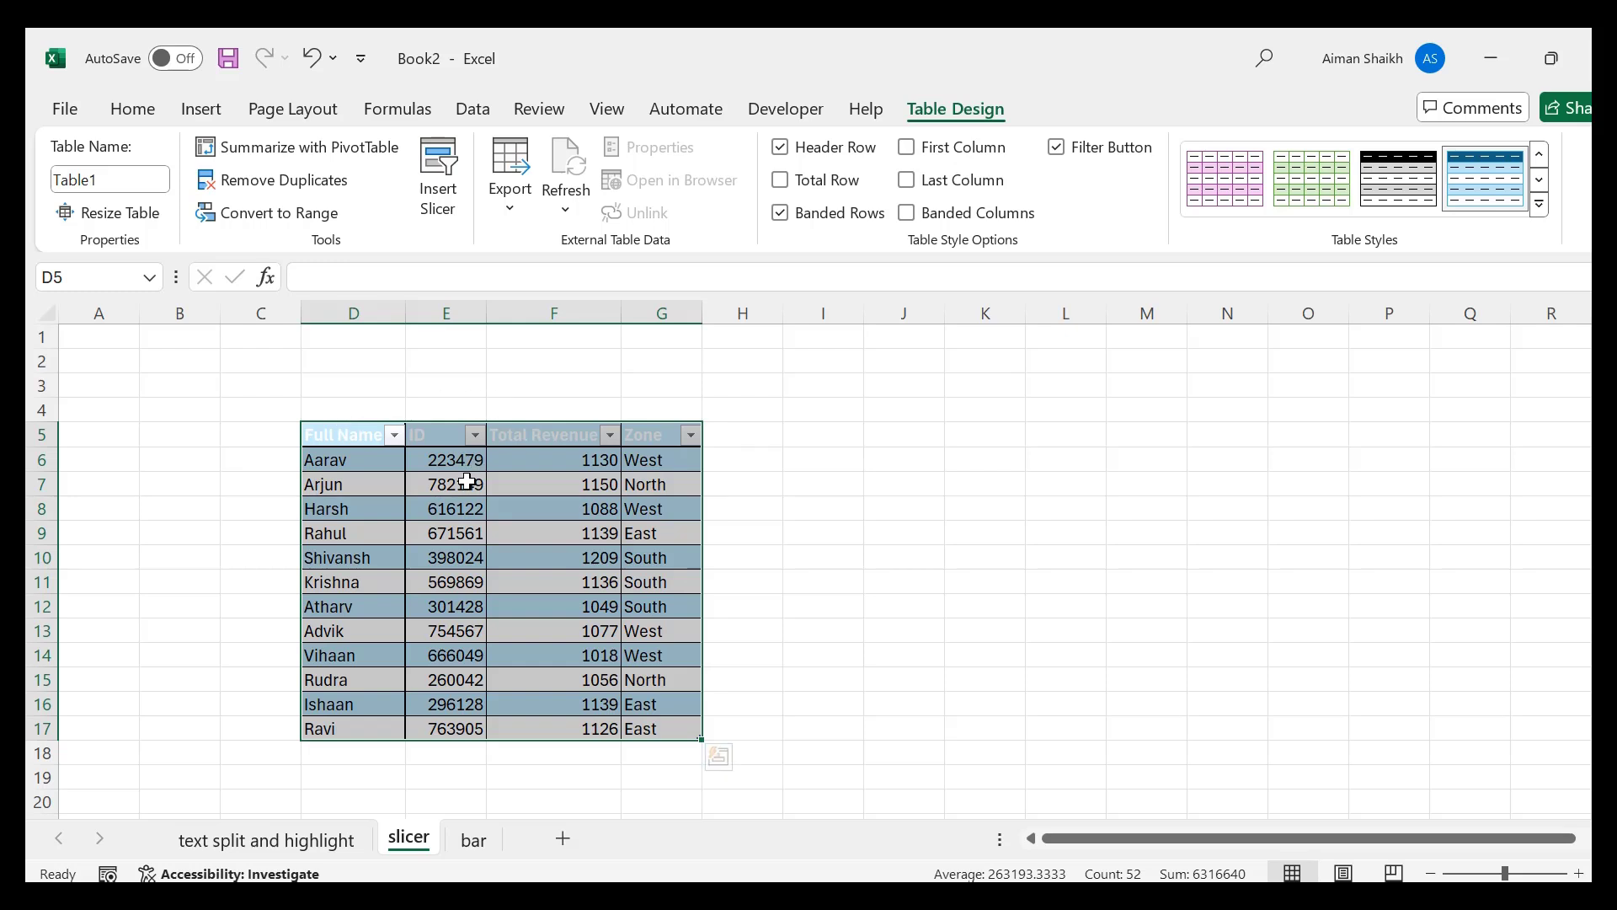
# - Undo the conversion of the data range into a table
pyautogui.hotkey('ctrl', 'q')
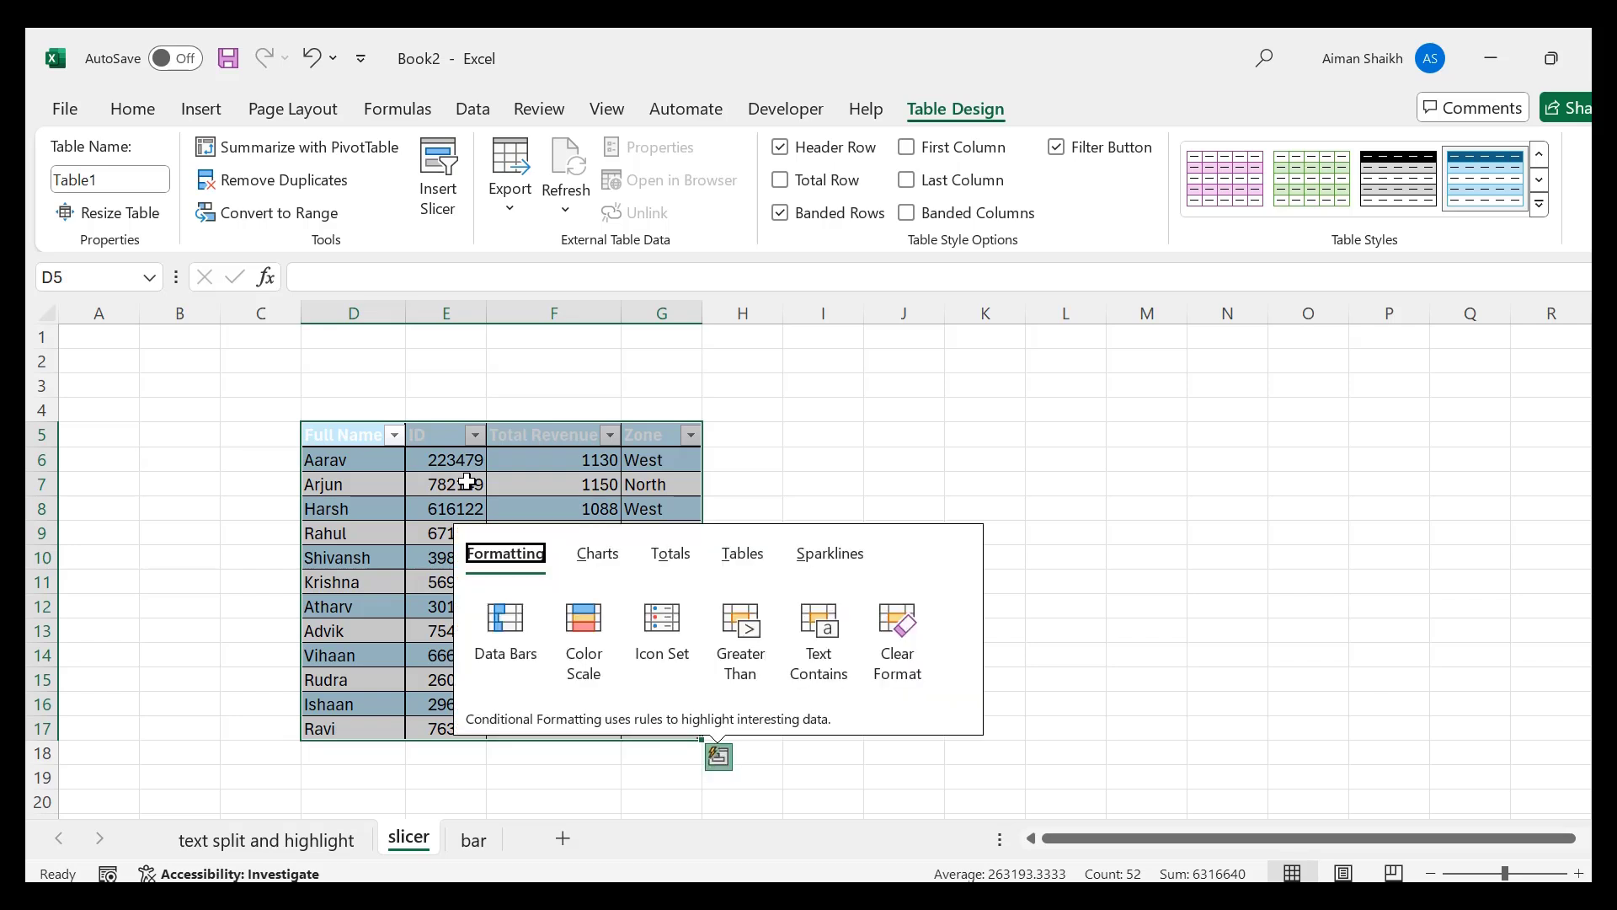
pyautogui.press('Escape')
pyautogui.hotkey('ctrl', 'z')
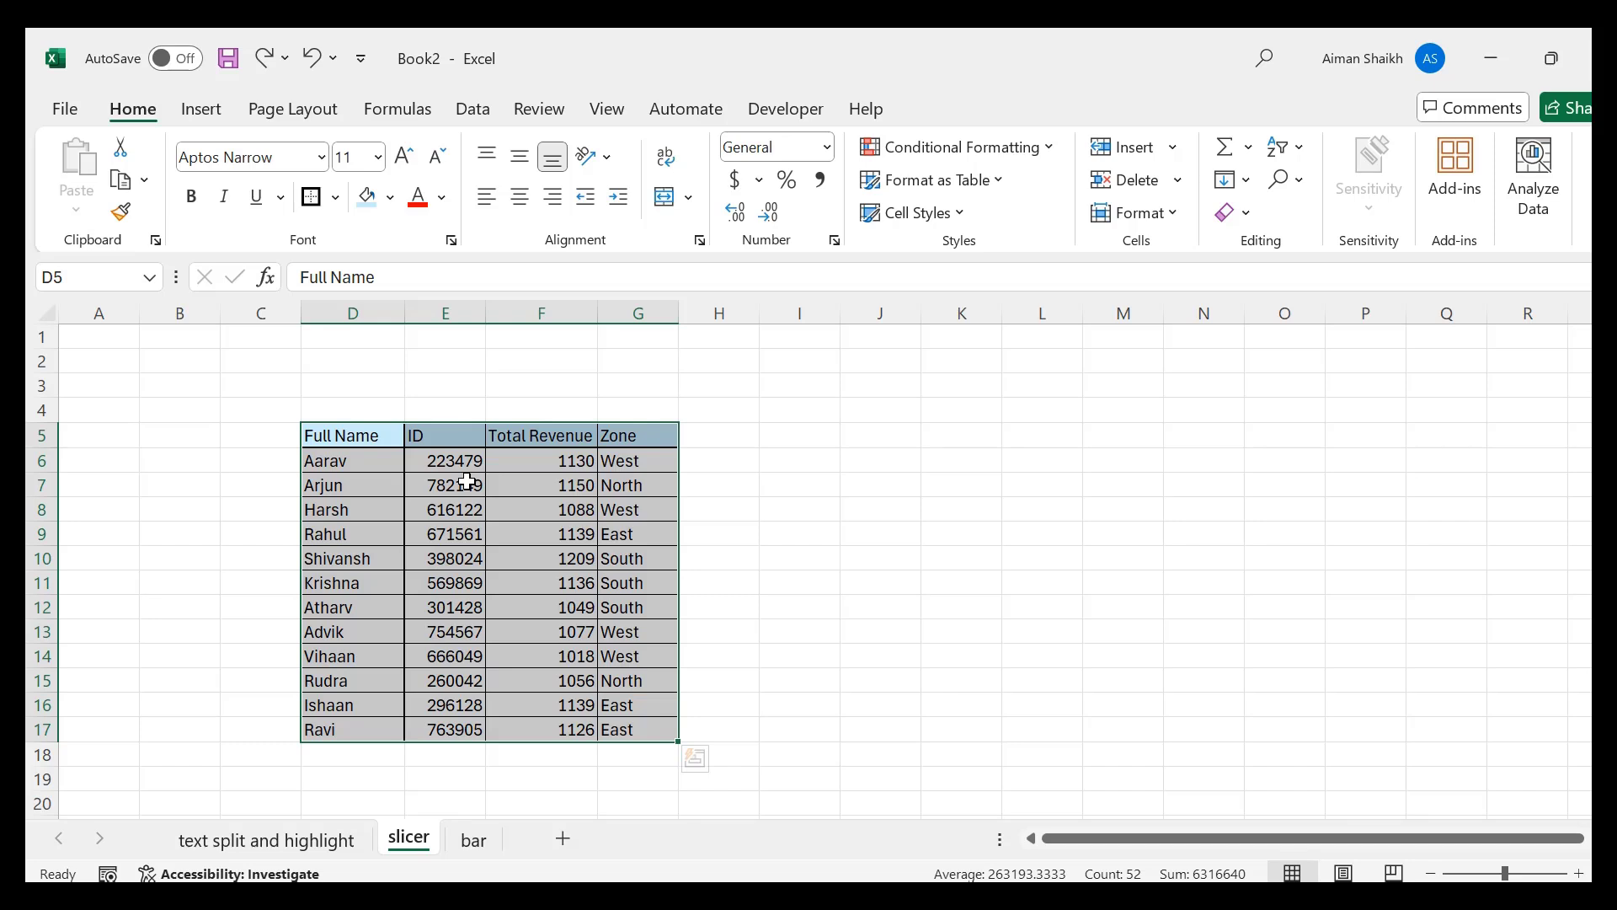
# - Create a table with headers from the range D5:G17
pyautogui.press('alt')
pyautogui.press('n')
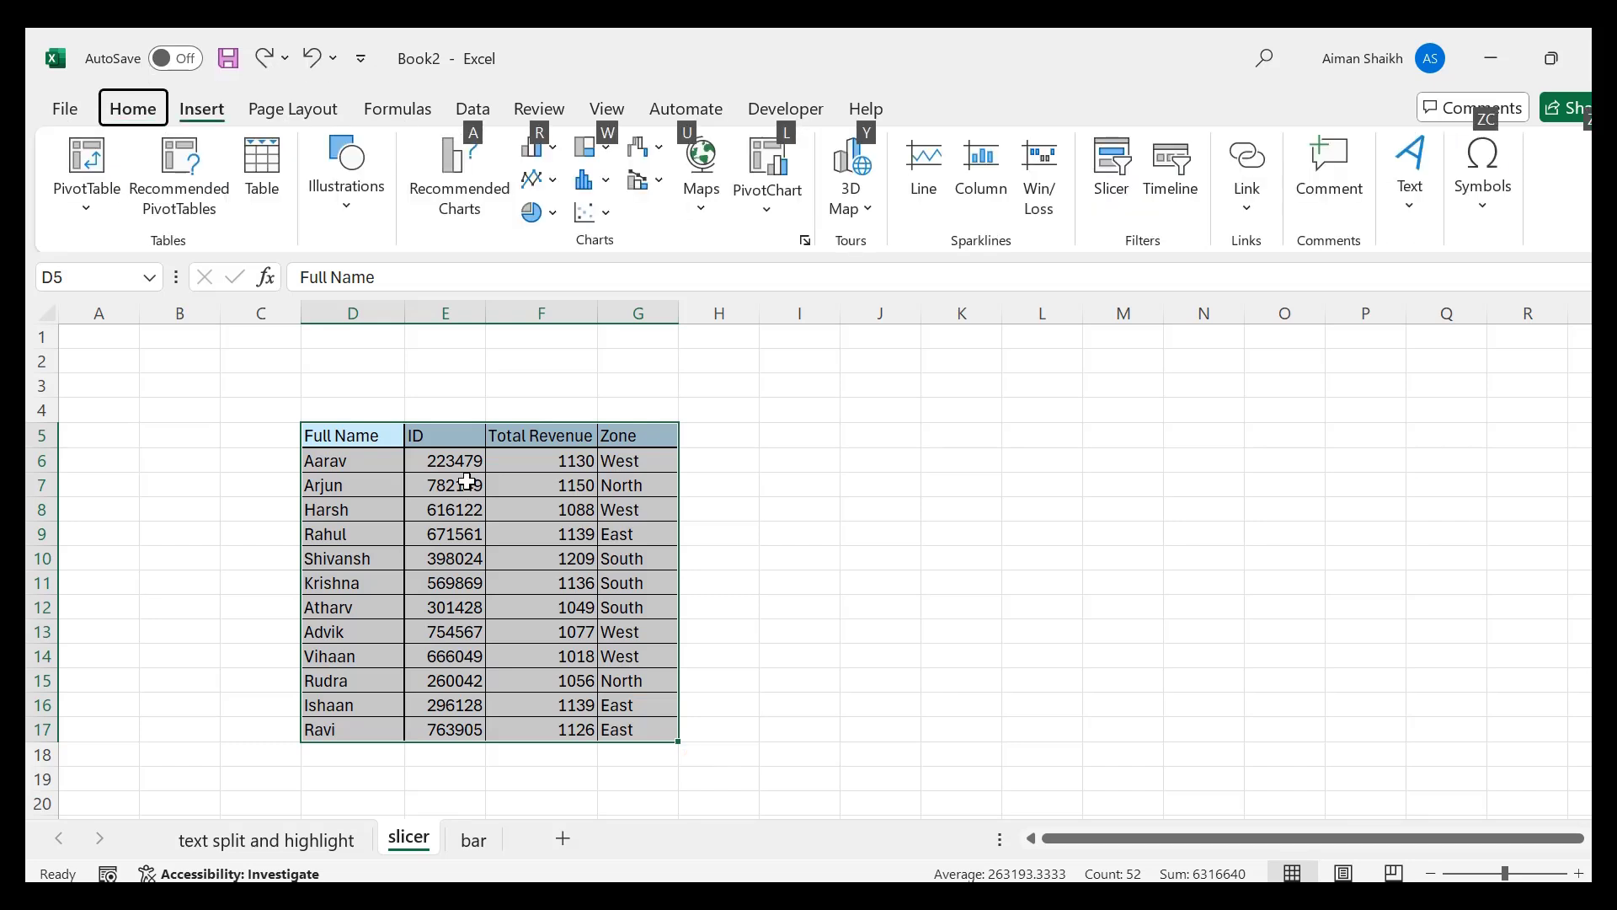
pyautogui.press('t')
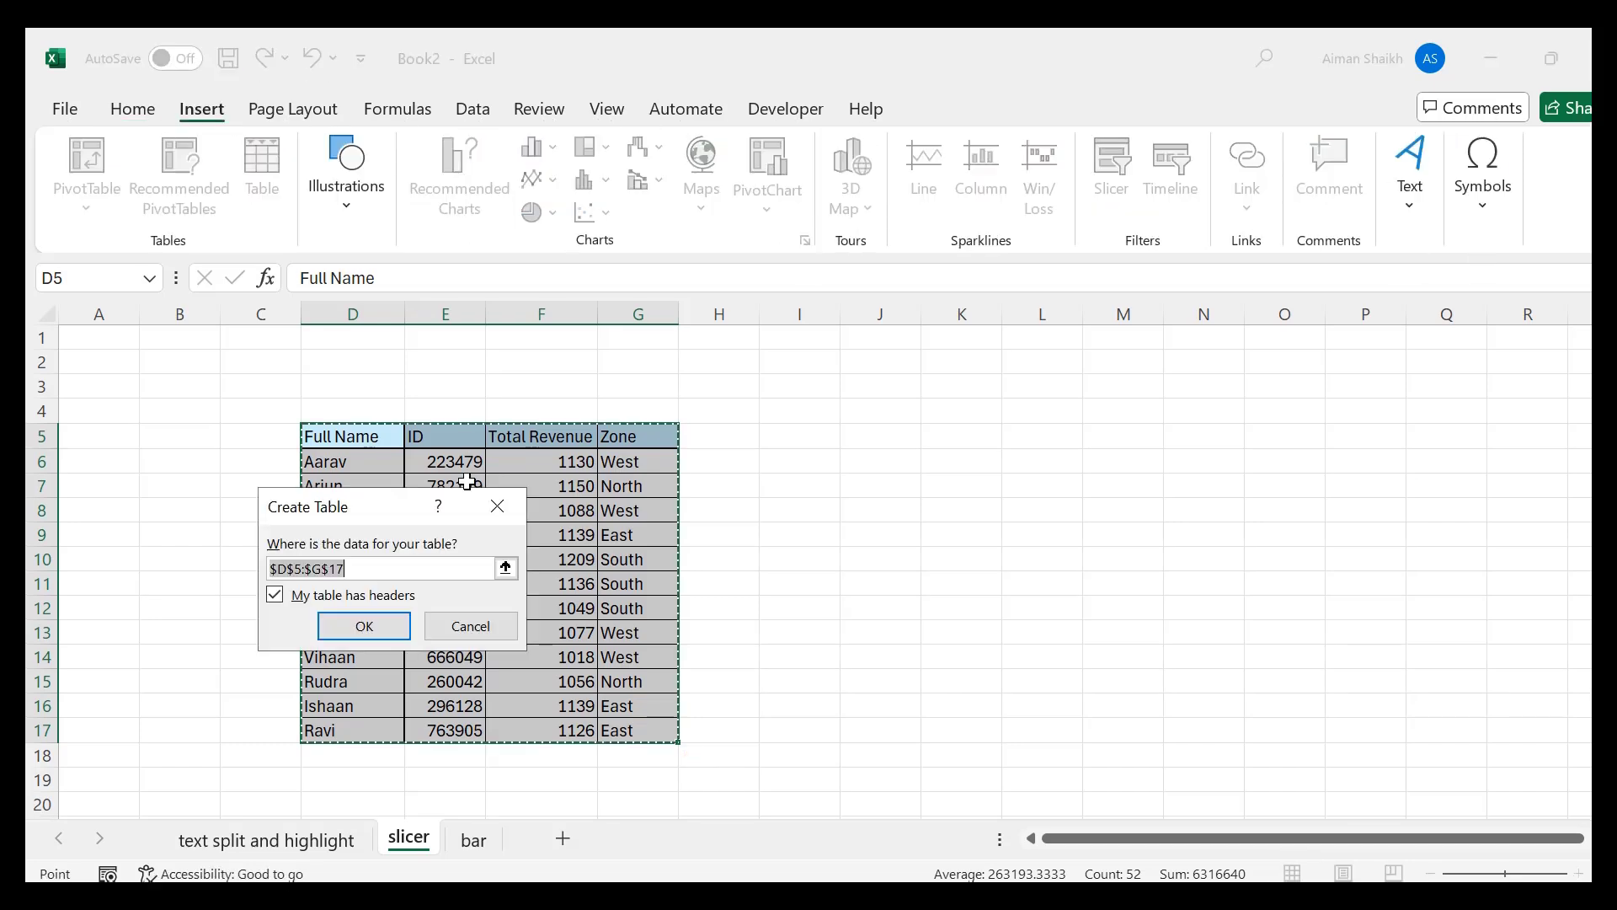
pyautogui.press('Return')
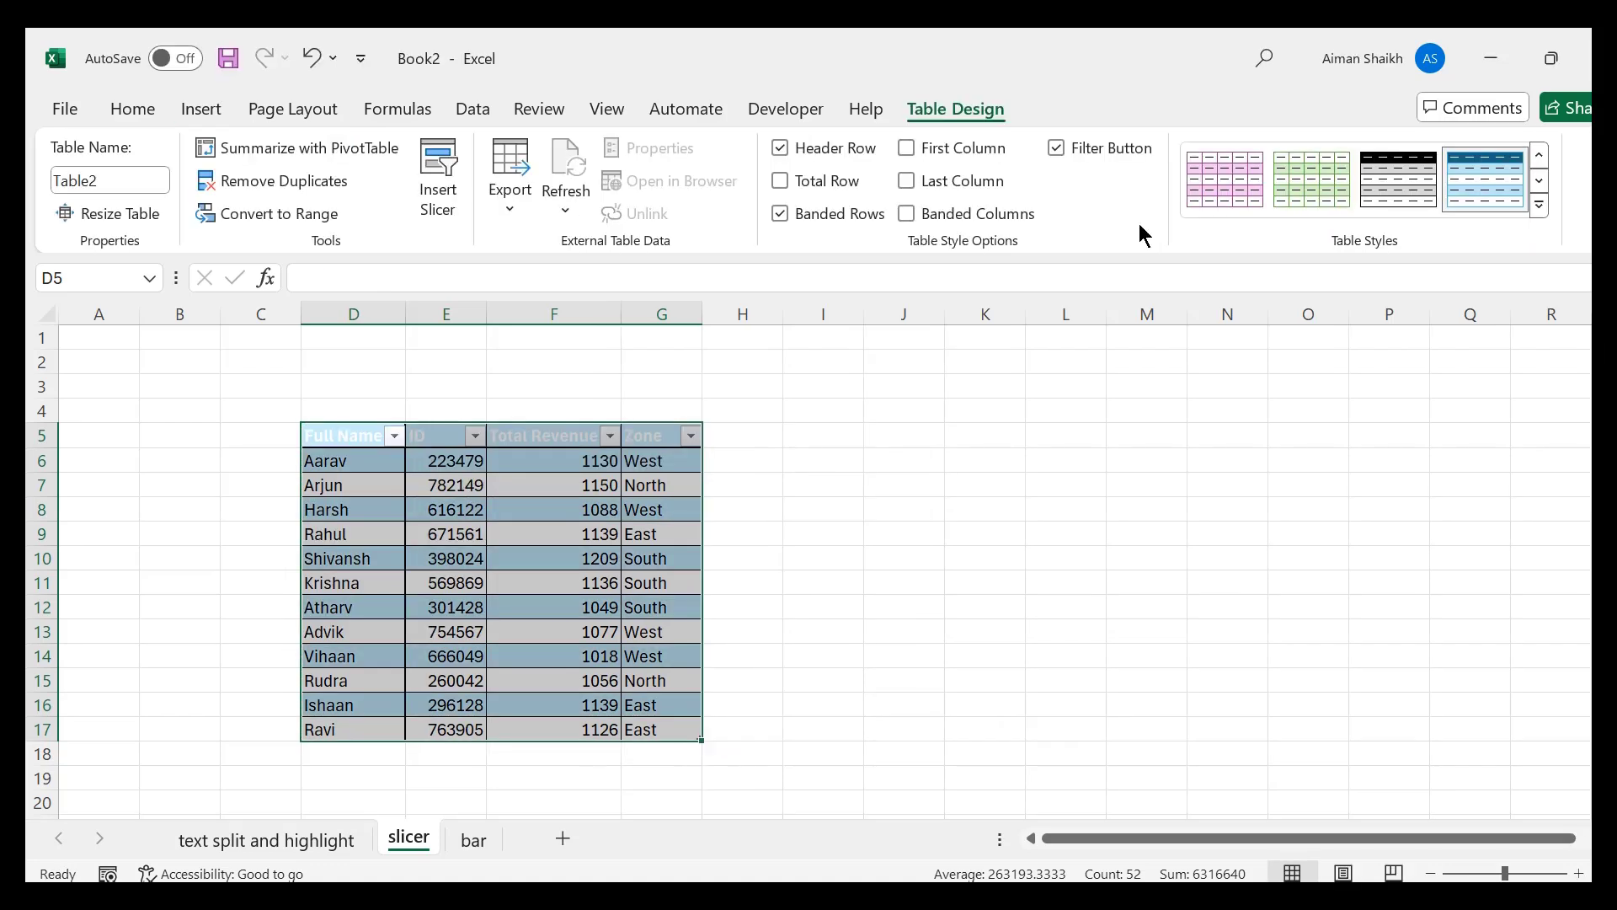
# - Apply the table style with a black header and gray banded rows to the whole table
pyautogui.moveTo(374, 436); pyautogui.dragTo(674, 433)
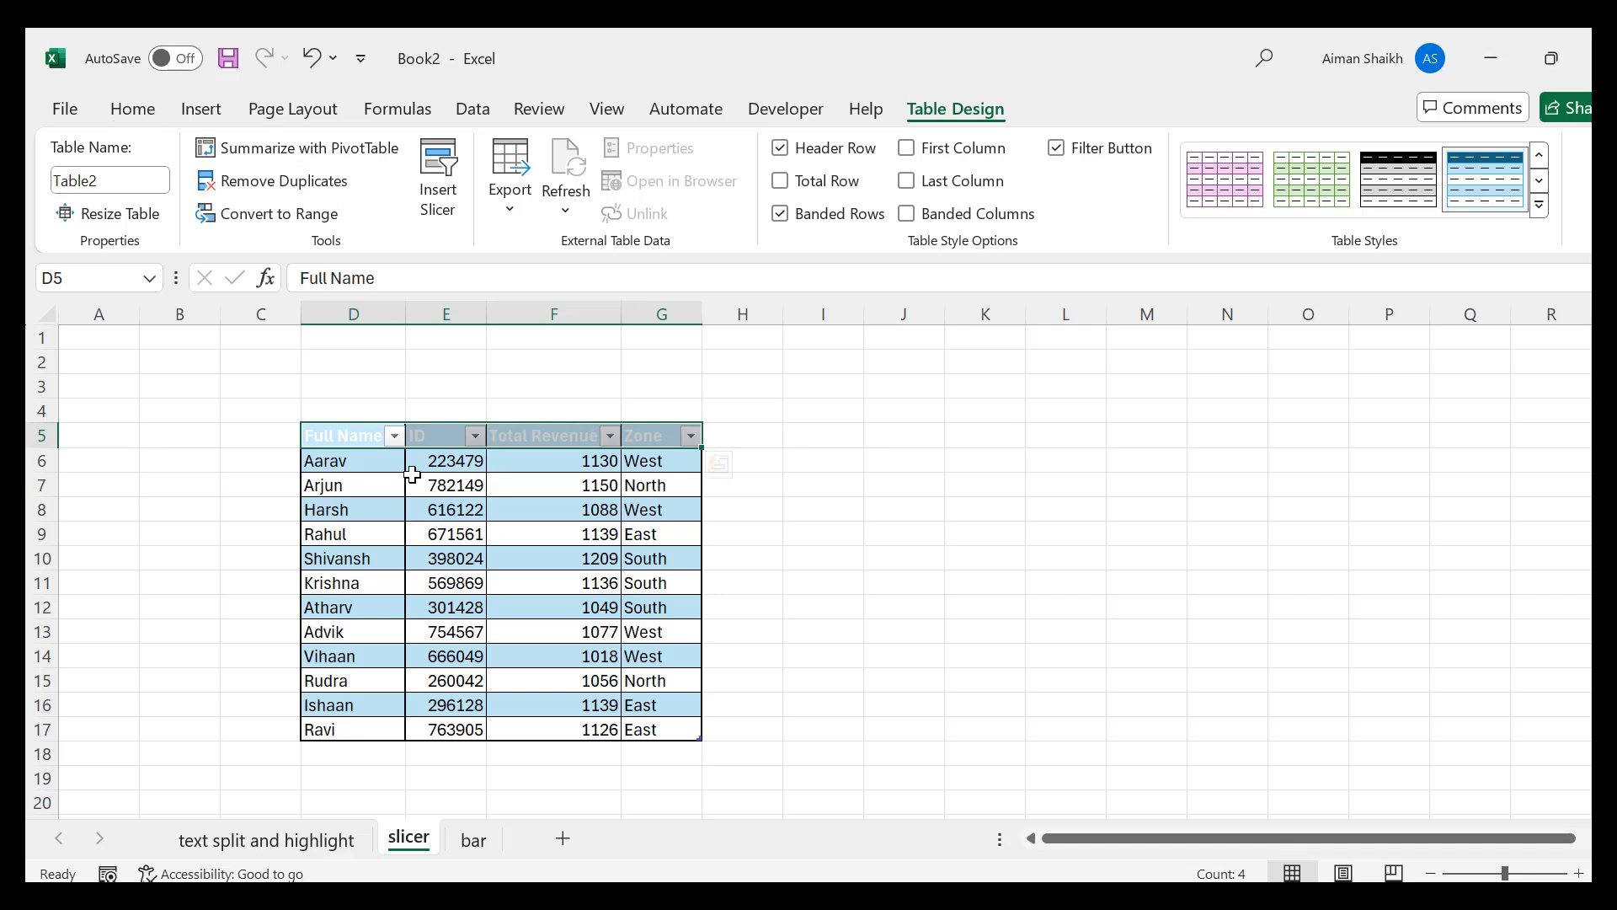
pyautogui.hotkey('ctrl', 'a')
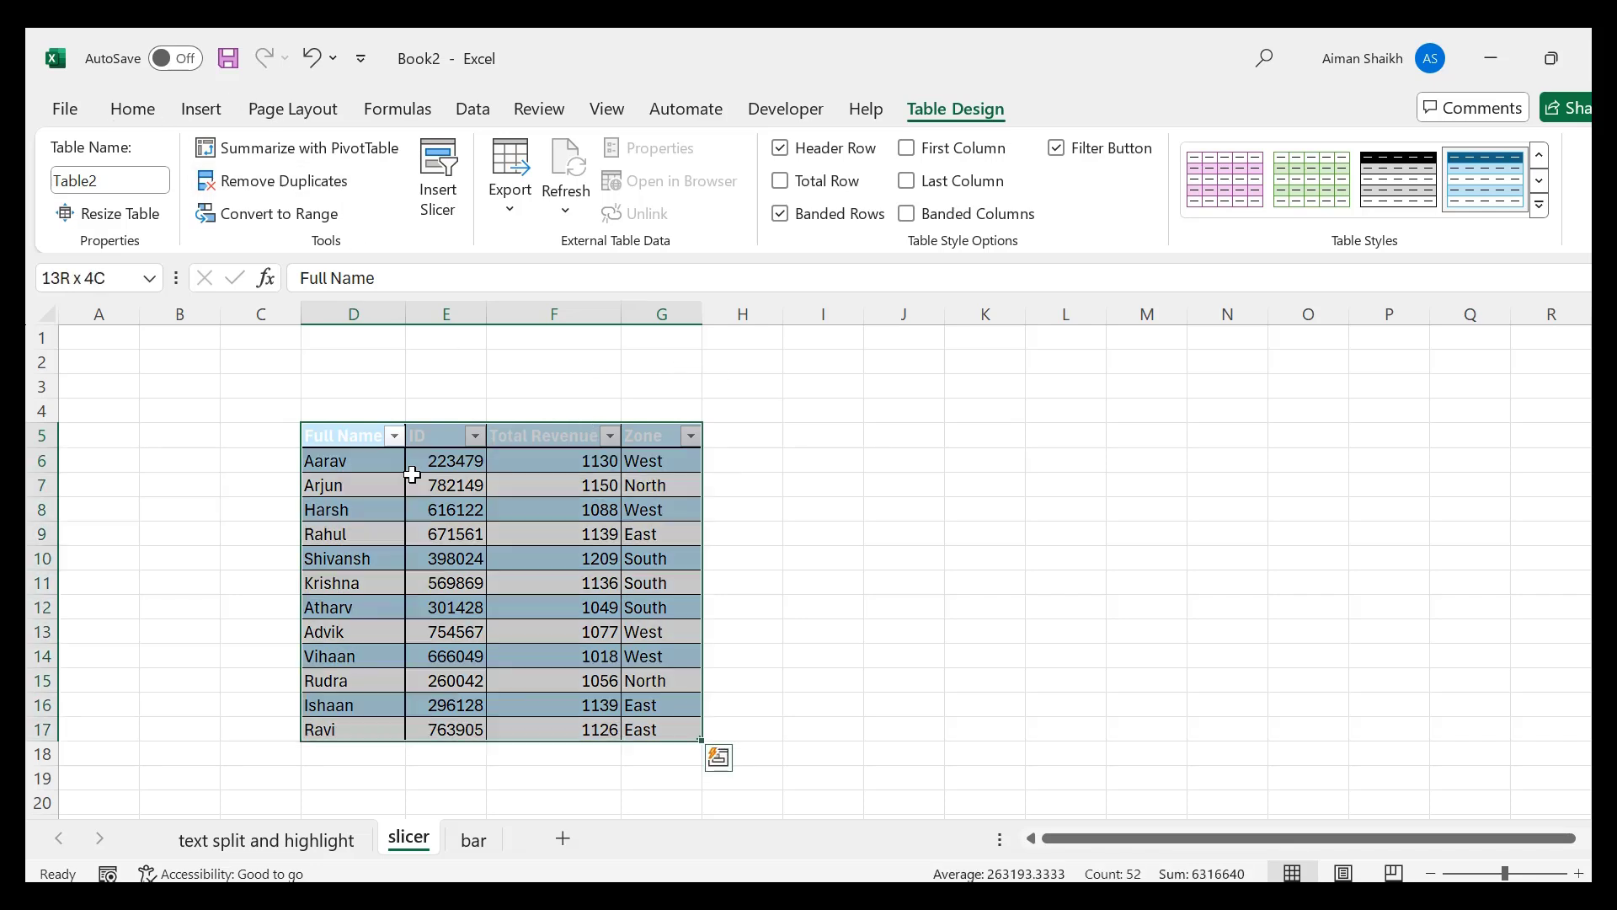
pyautogui.click(1425, 168)
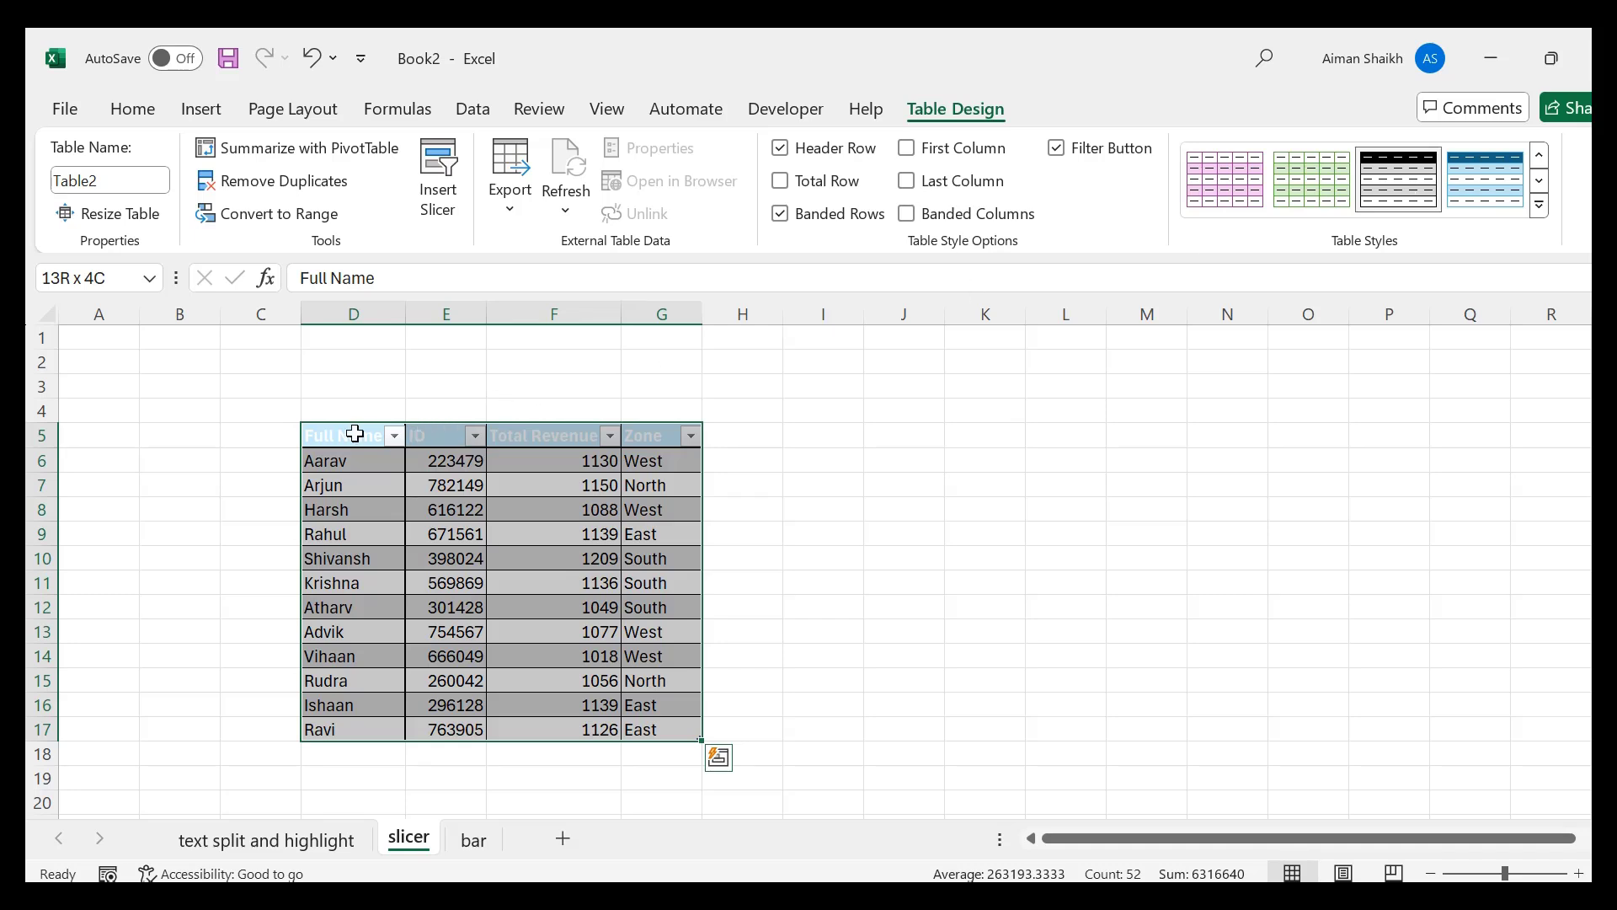
# - Remove the cell fill color from the header row D5:G5 so the table style's header color applies
pyautogui.moveTo(355, 434); pyautogui.dragTo(642, 426)
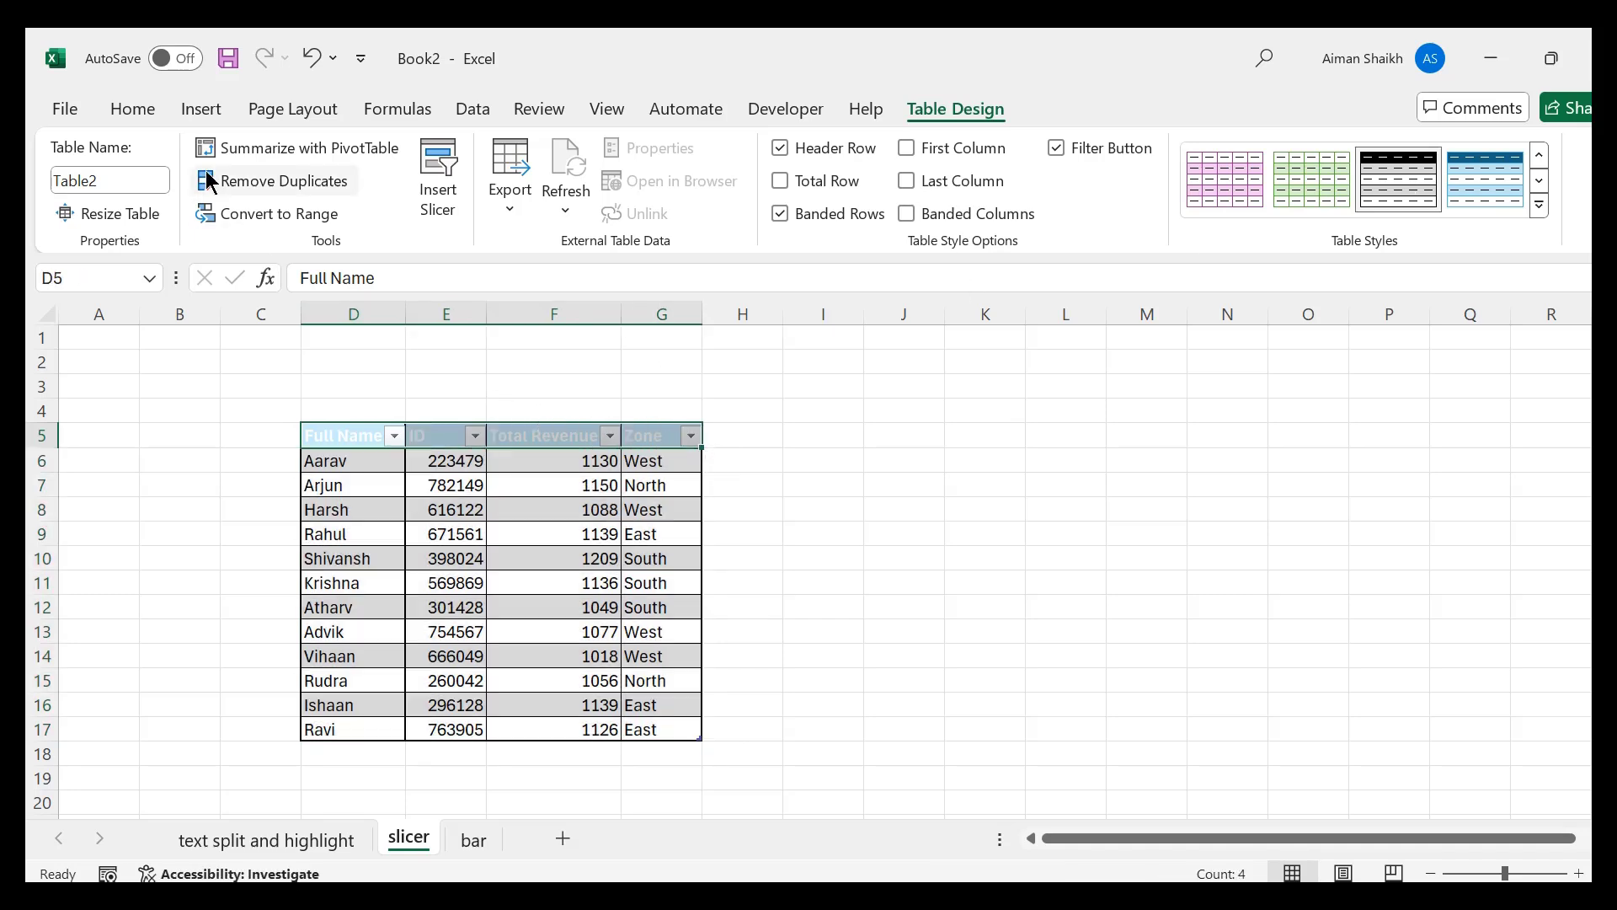
pyautogui.click(132, 108)
pyautogui.click(392, 196)
pyautogui.click(447, 478)
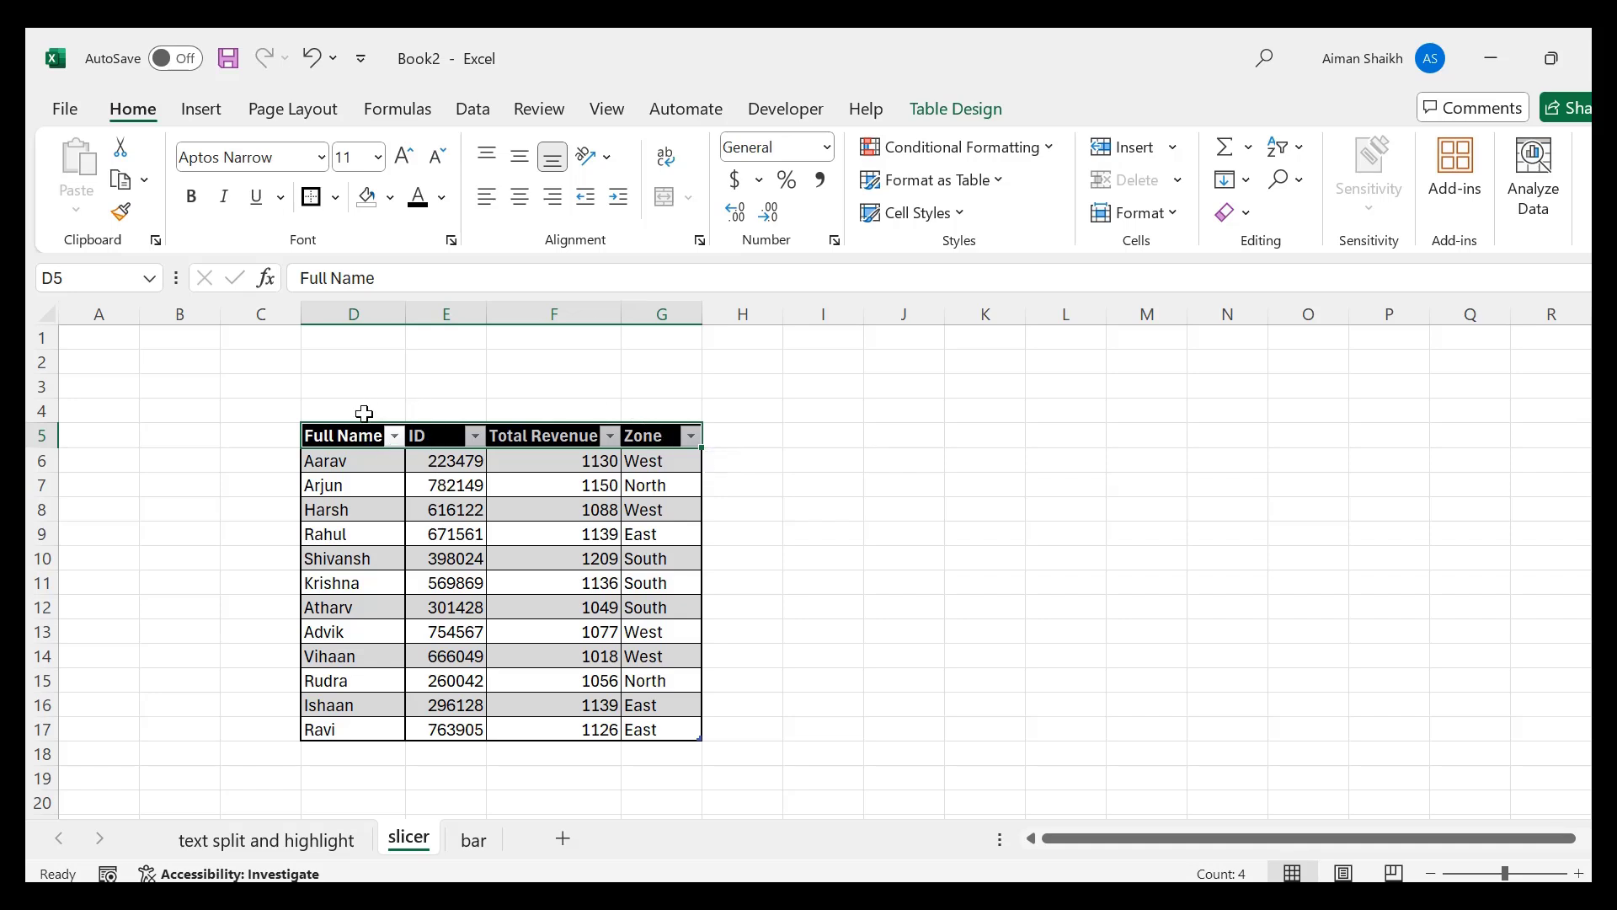
# - Insert a slicer for the table's Zone column
pyautogui.moveTo(365, 424); pyautogui.dragTo(370, 438)
pyautogui.moveTo(369, 434); pyautogui.dragTo(668, 709)
pyautogui.moveTo(343, 414); pyautogui.dragTo(666, 705)
pyautogui.click(933, 111)
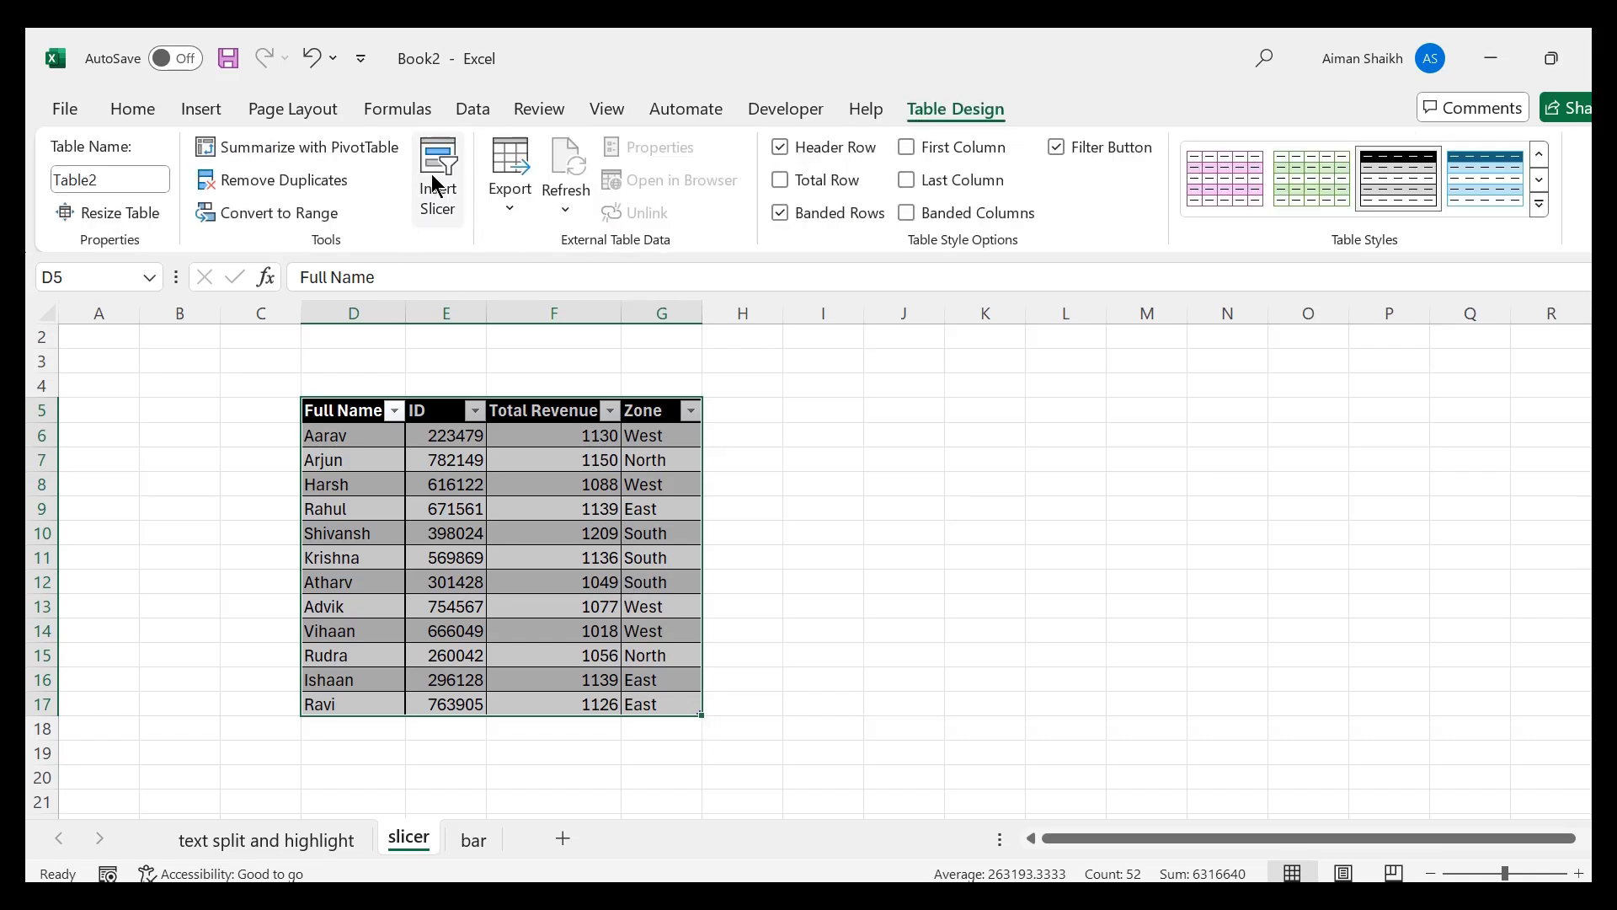
pyautogui.click(436, 181)
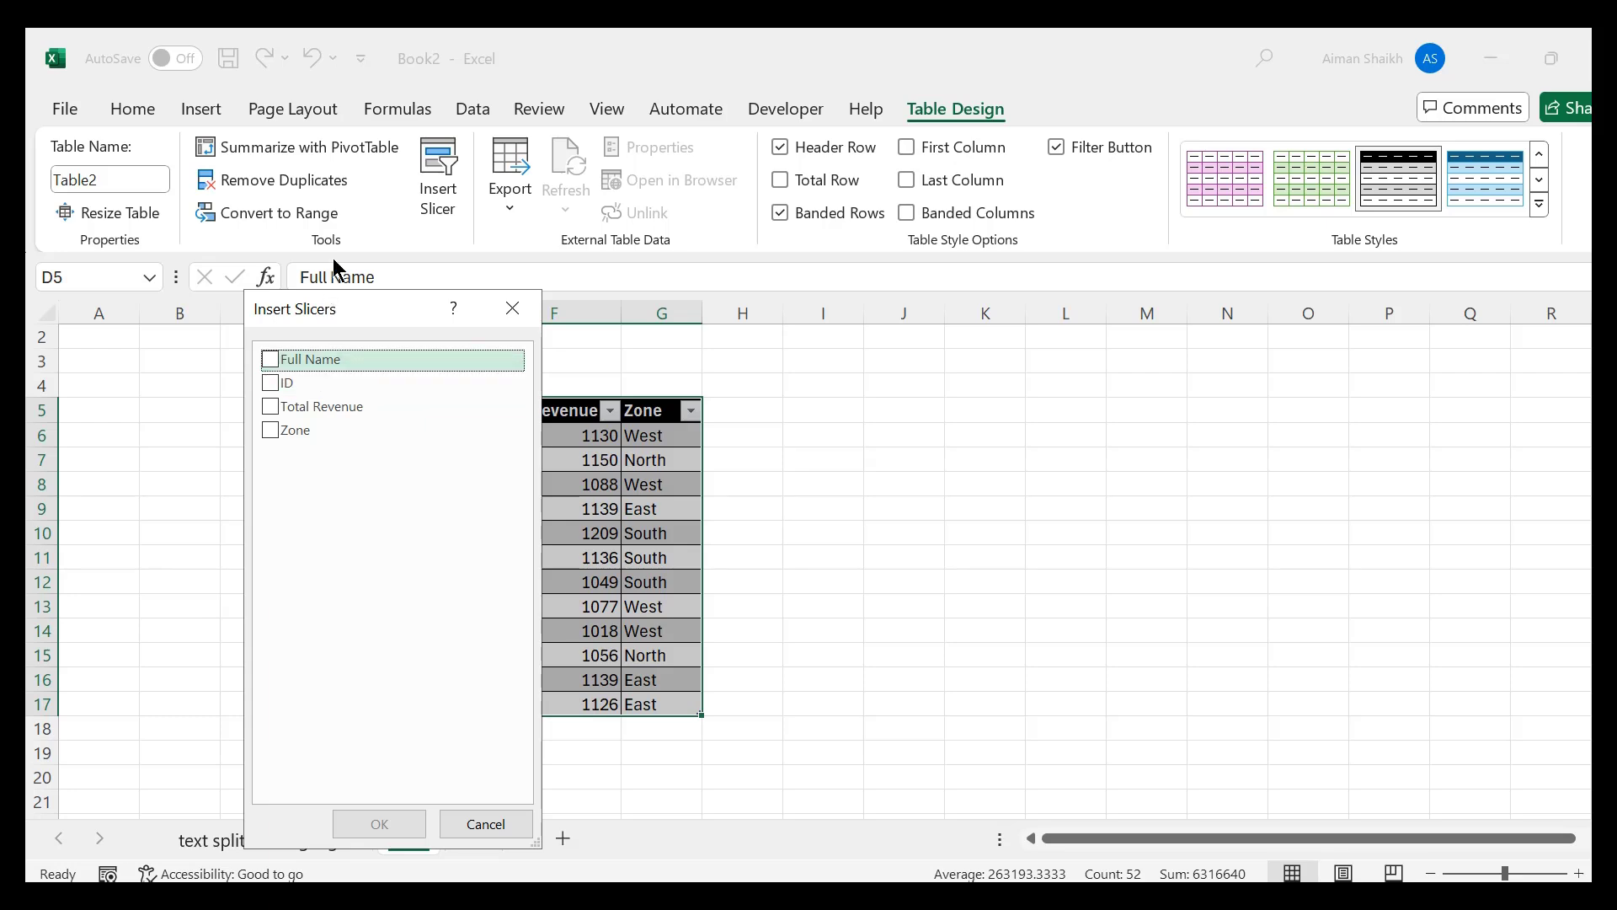
pyautogui.click(271, 427)
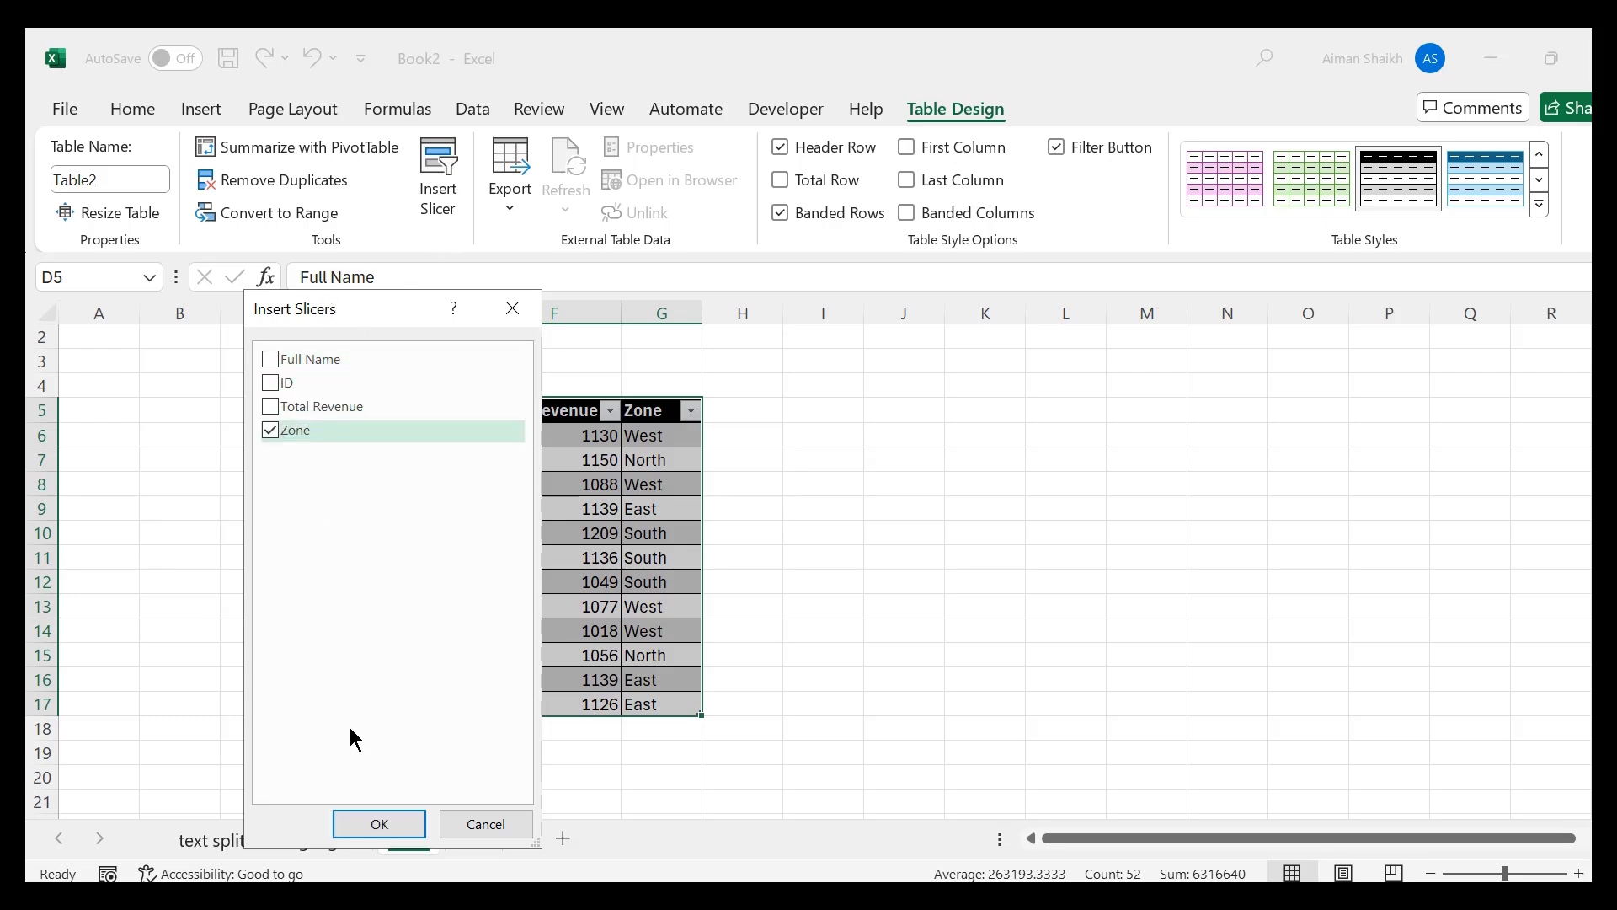
pyautogui.click(365, 829)
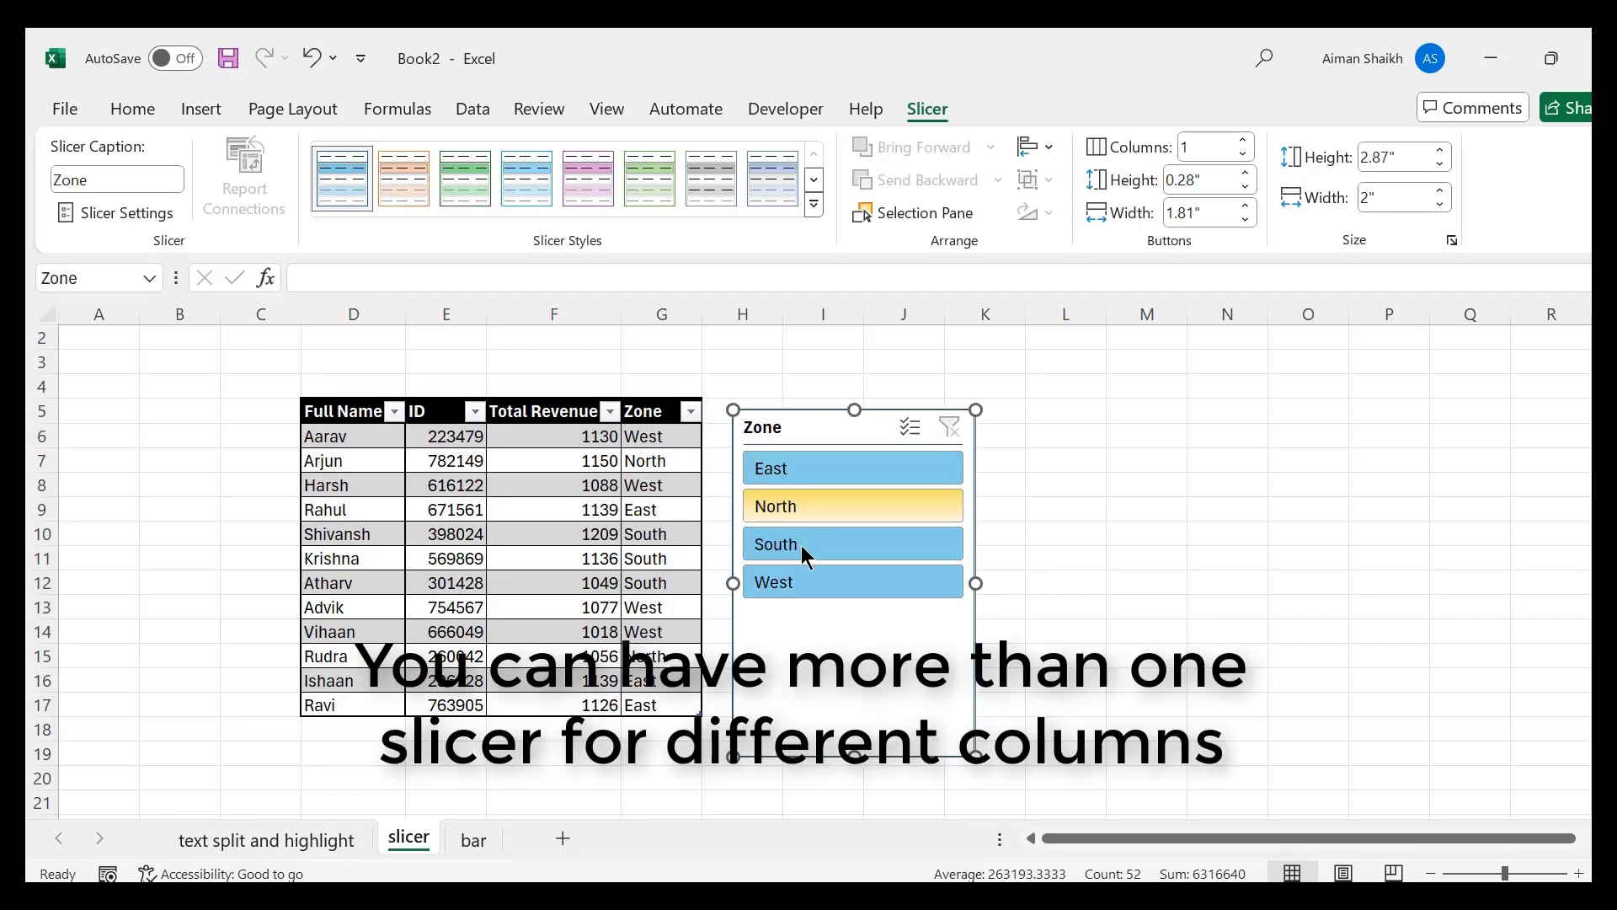
# - Shrink the Zone slicer to about 1.76" high and 1.08" wide
pyautogui.moveTo(855, 757); pyautogui.dragTo(855, 630)
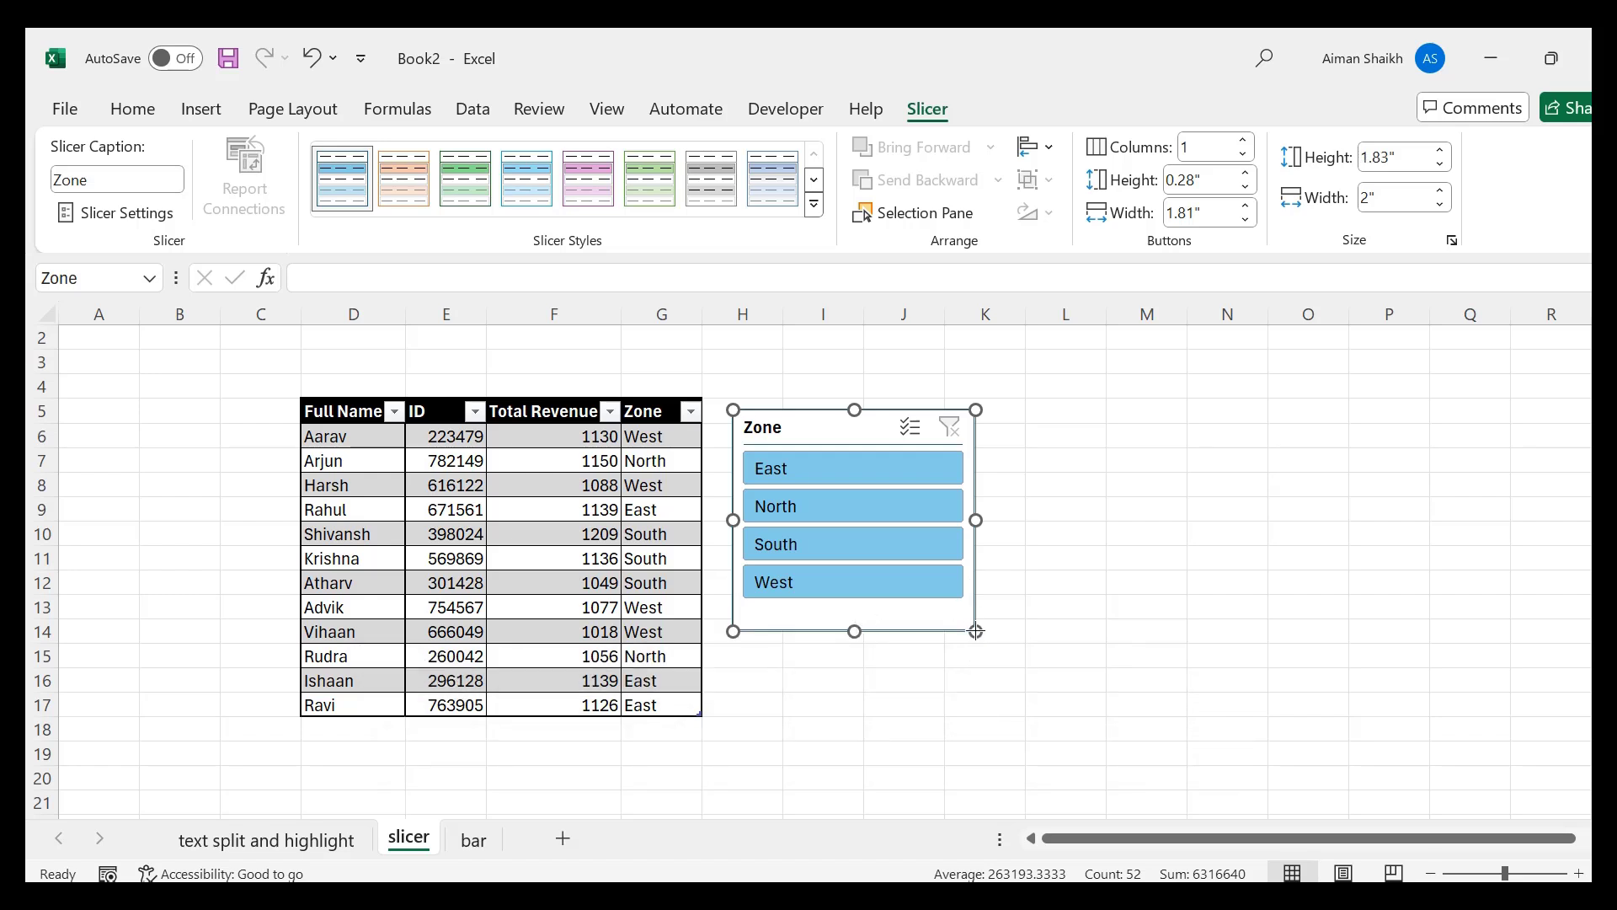
pyautogui.moveTo(976, 631); pyautogui.dragTo(864, 623)
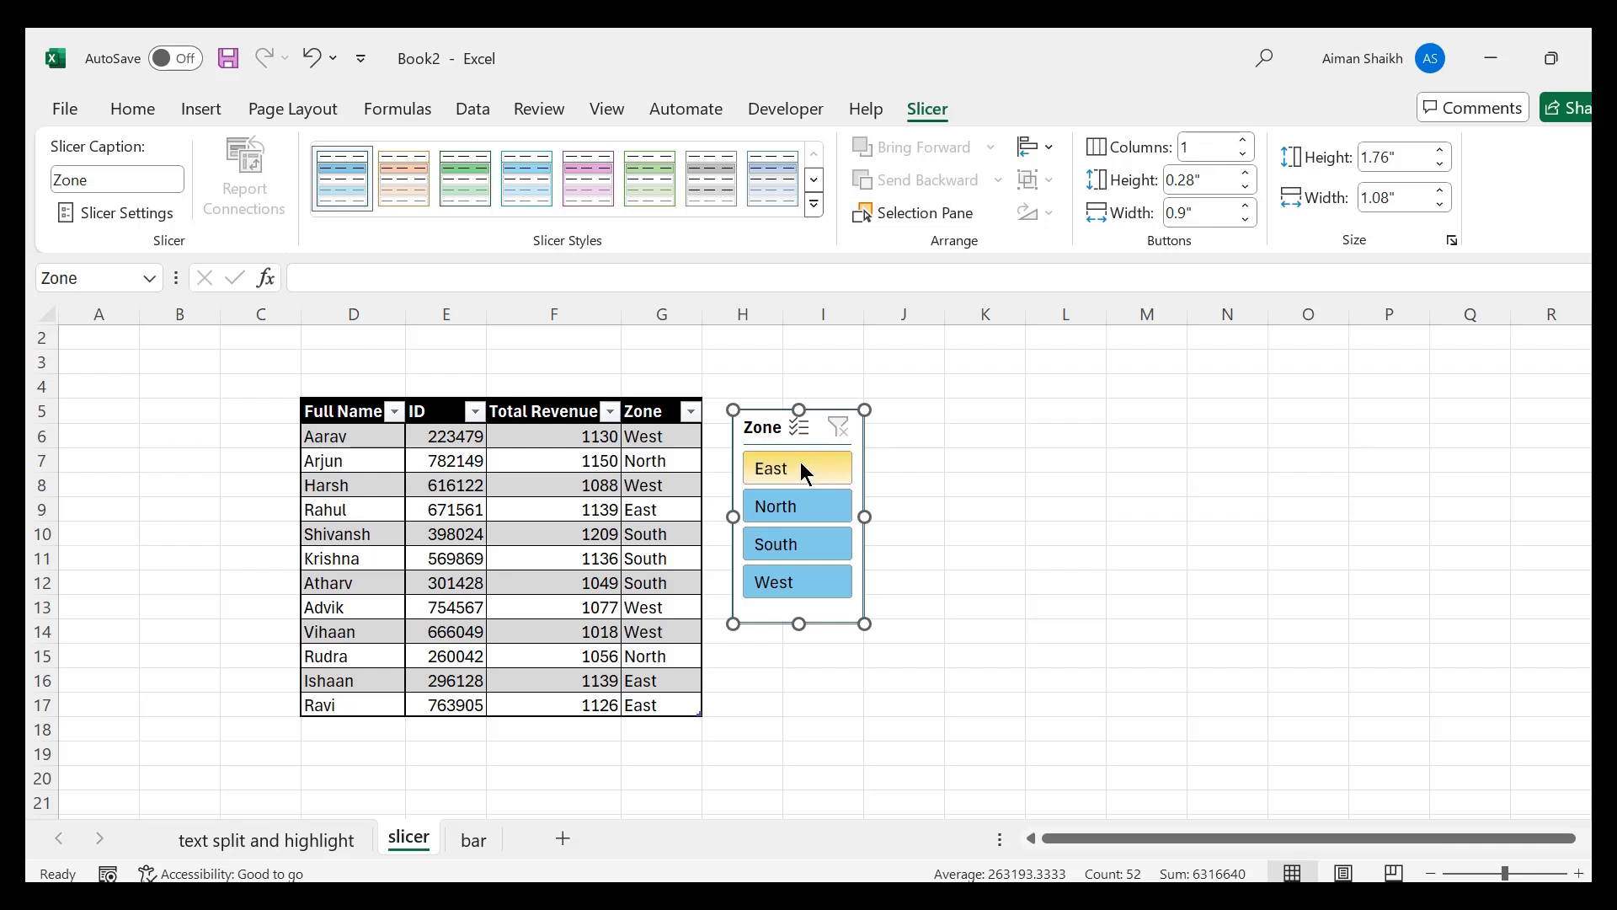
# - Arrange the Zone slicer's buttons in 4 columns and resize the slicer to about 0.91" high and 3.72" wide
pyautogui.click(1245, 141)
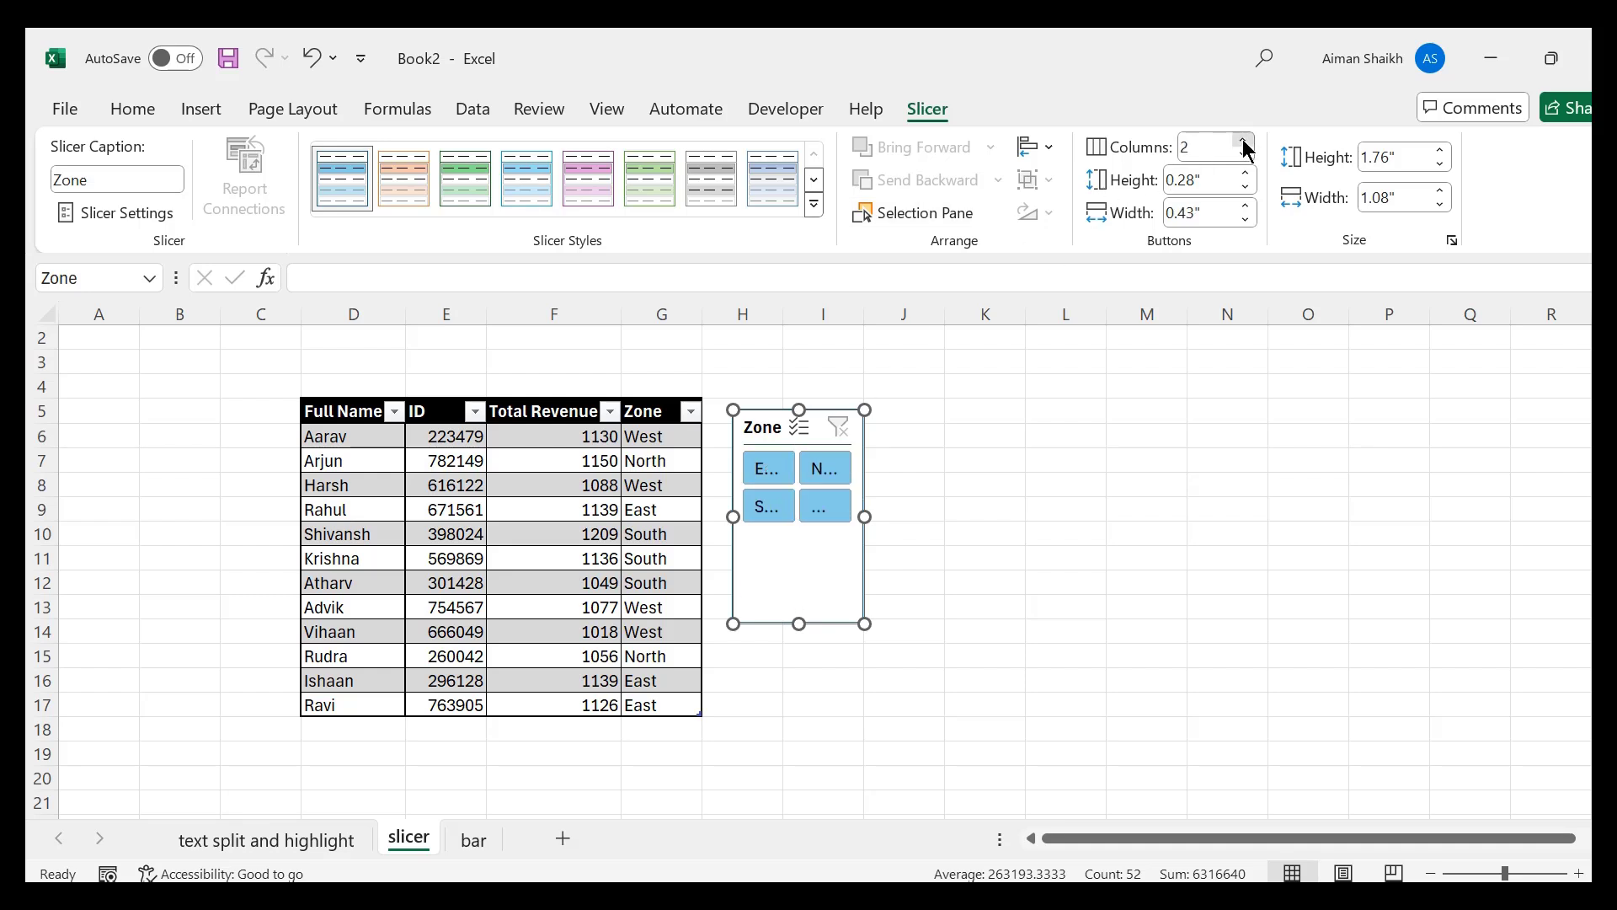
pyautogui.click(1245, 141)
pyautogui.click(1245, 141)
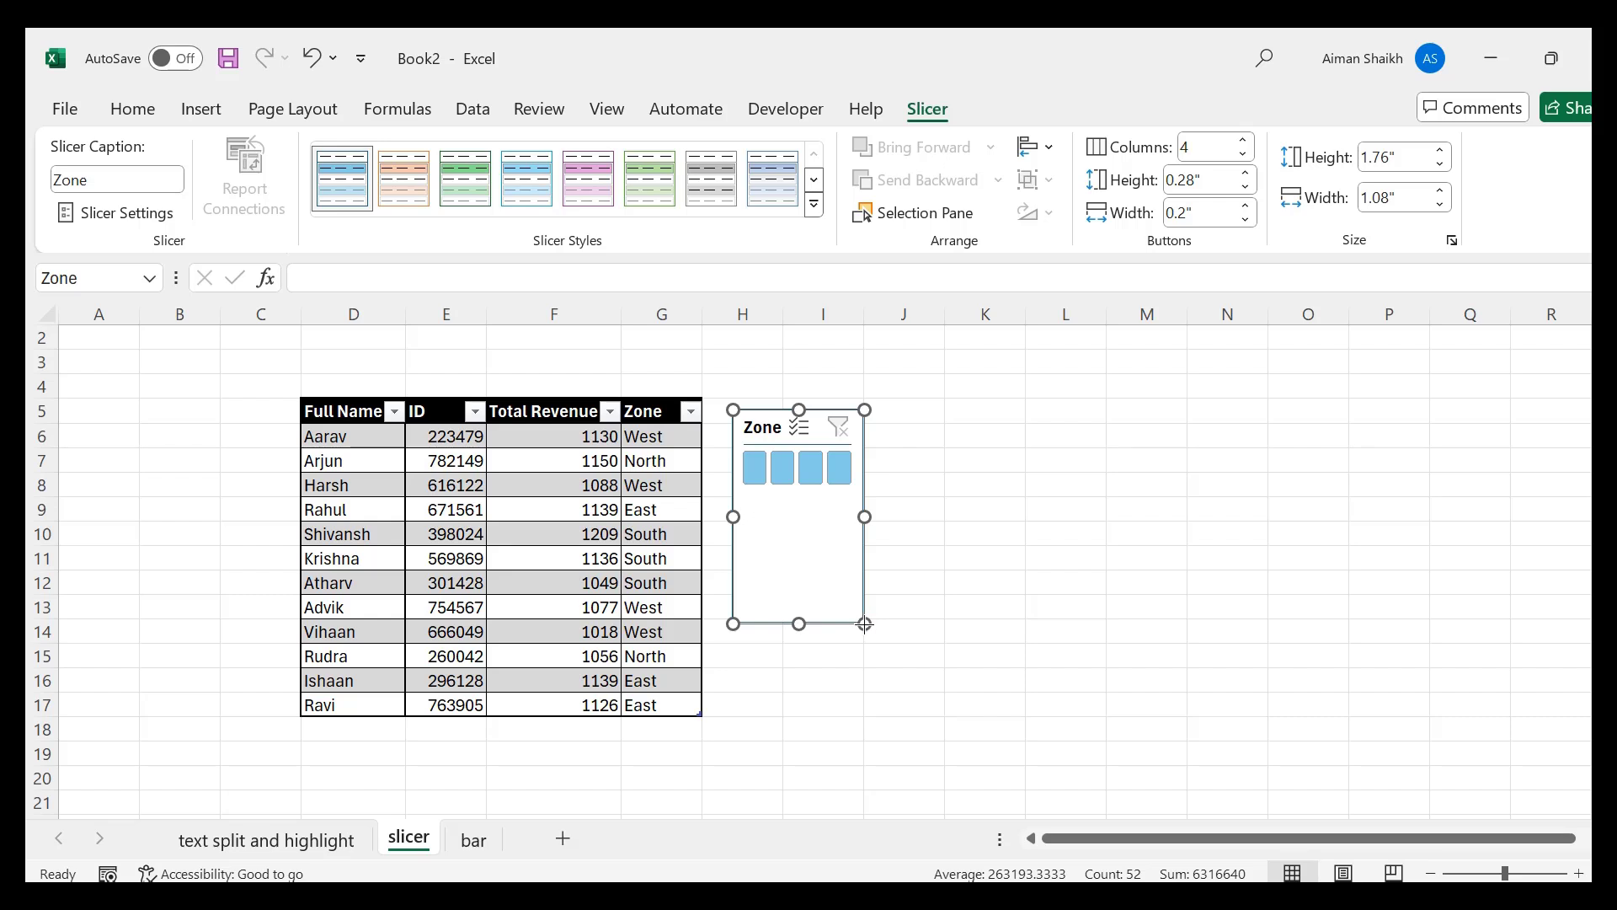
pyautogui.moveTo(865, 624); pyautogui.dragTo(1184, 615)
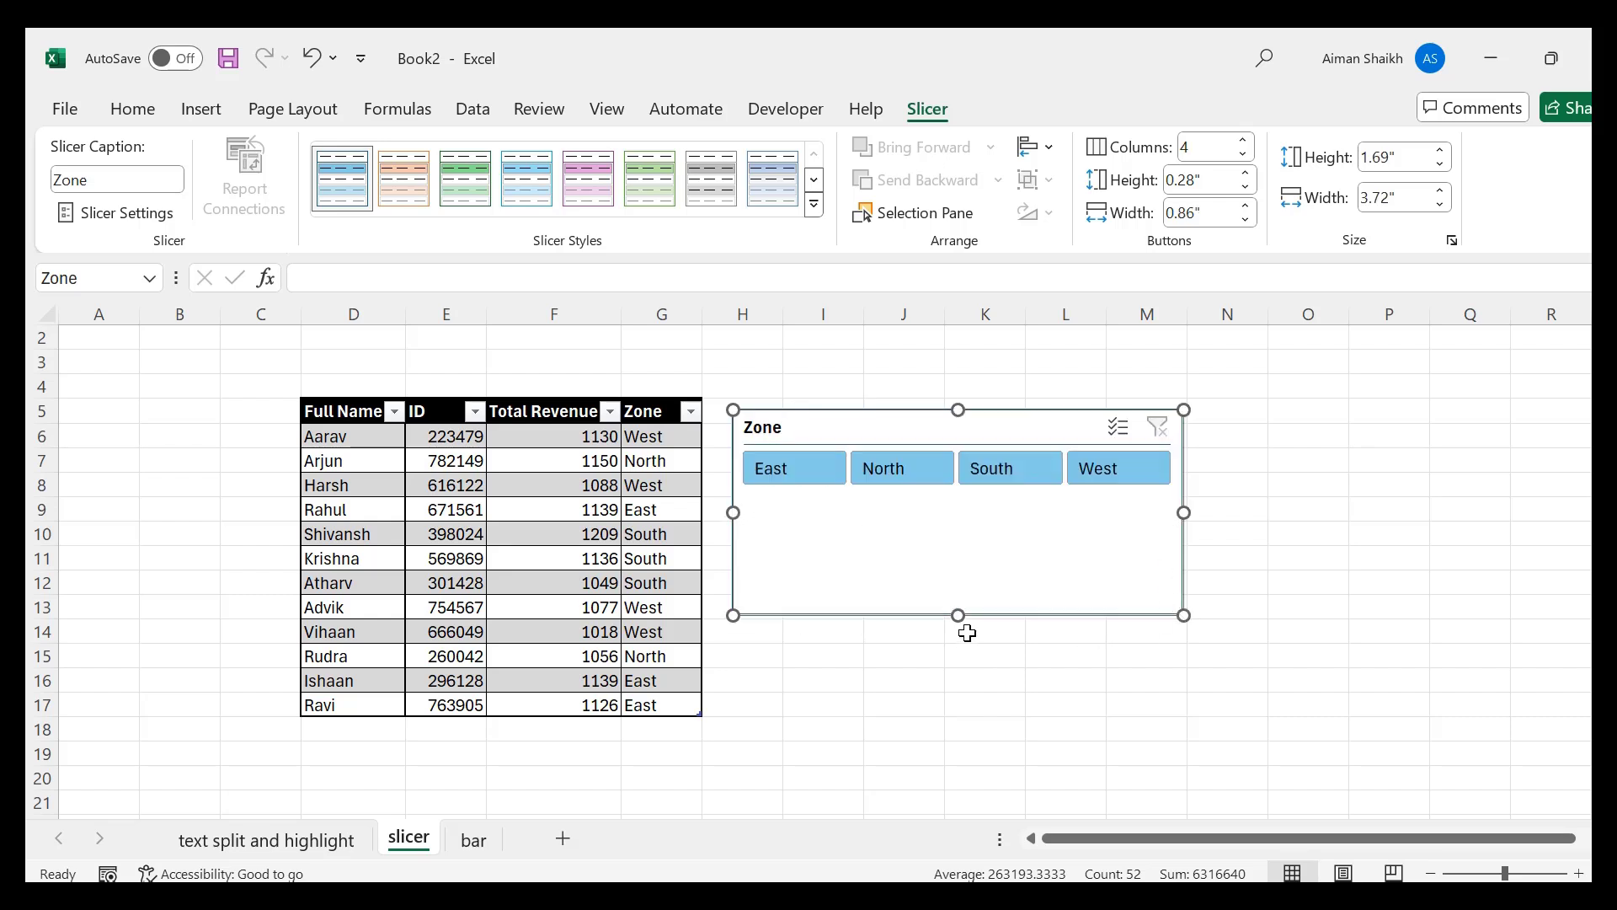
pyautogui.moveTo(961, 616); pyautogui.dragTo(966, 521)
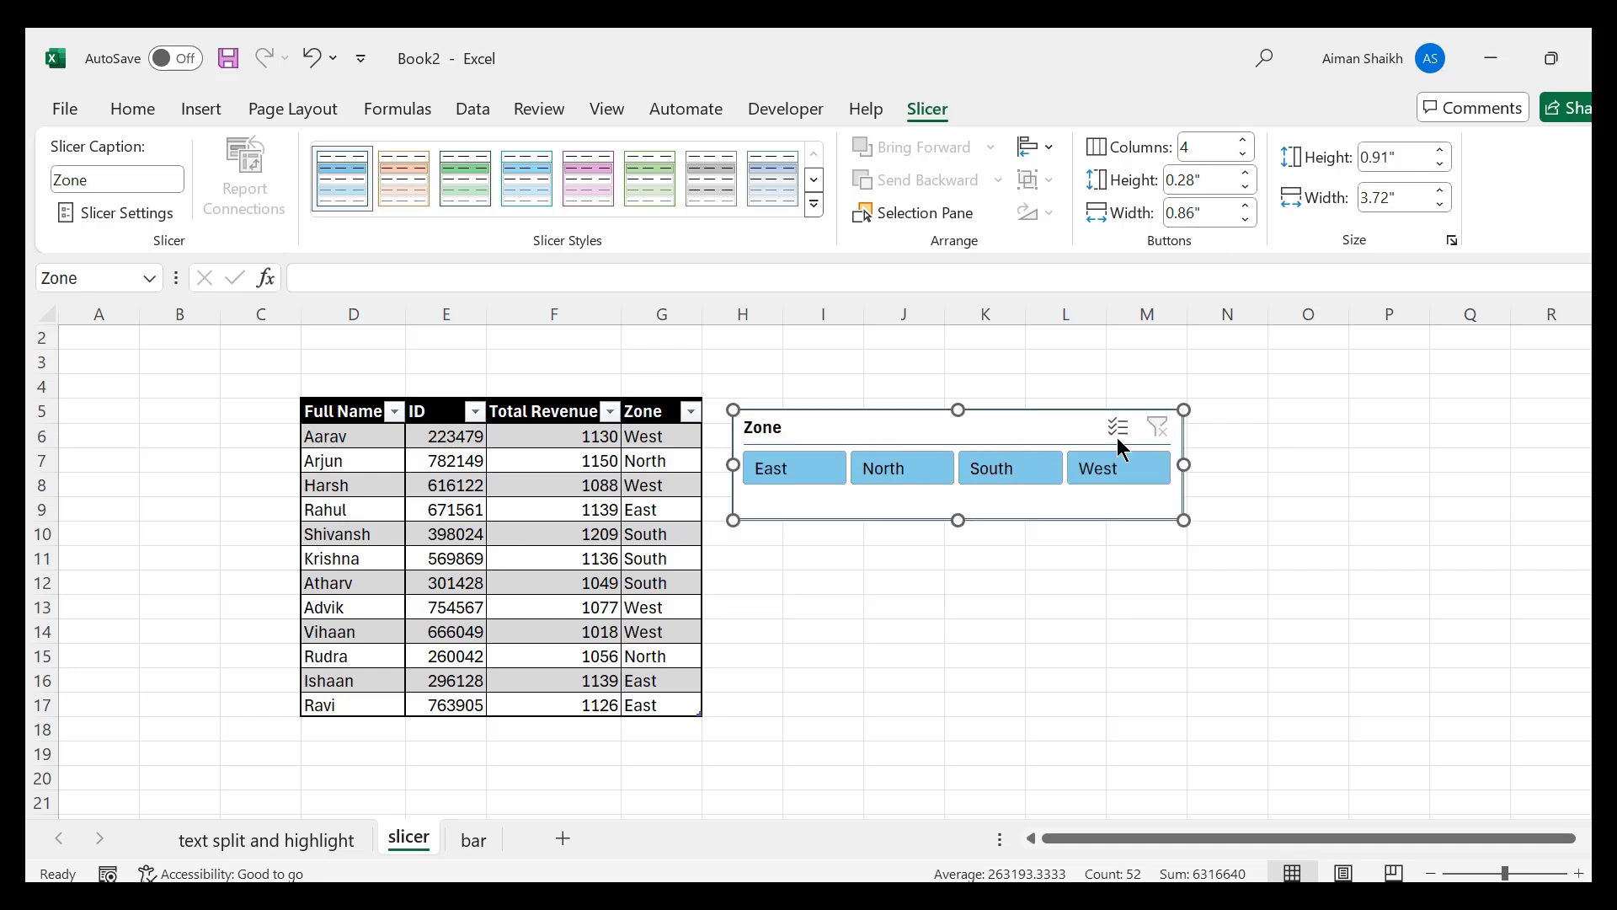
# - Set the Zone slicer to 1 column of buttons and resize it to about 1.73" high and 1.18" wide
pyautogui.click(1245, 162)
pyautogui.click(1245, 161)
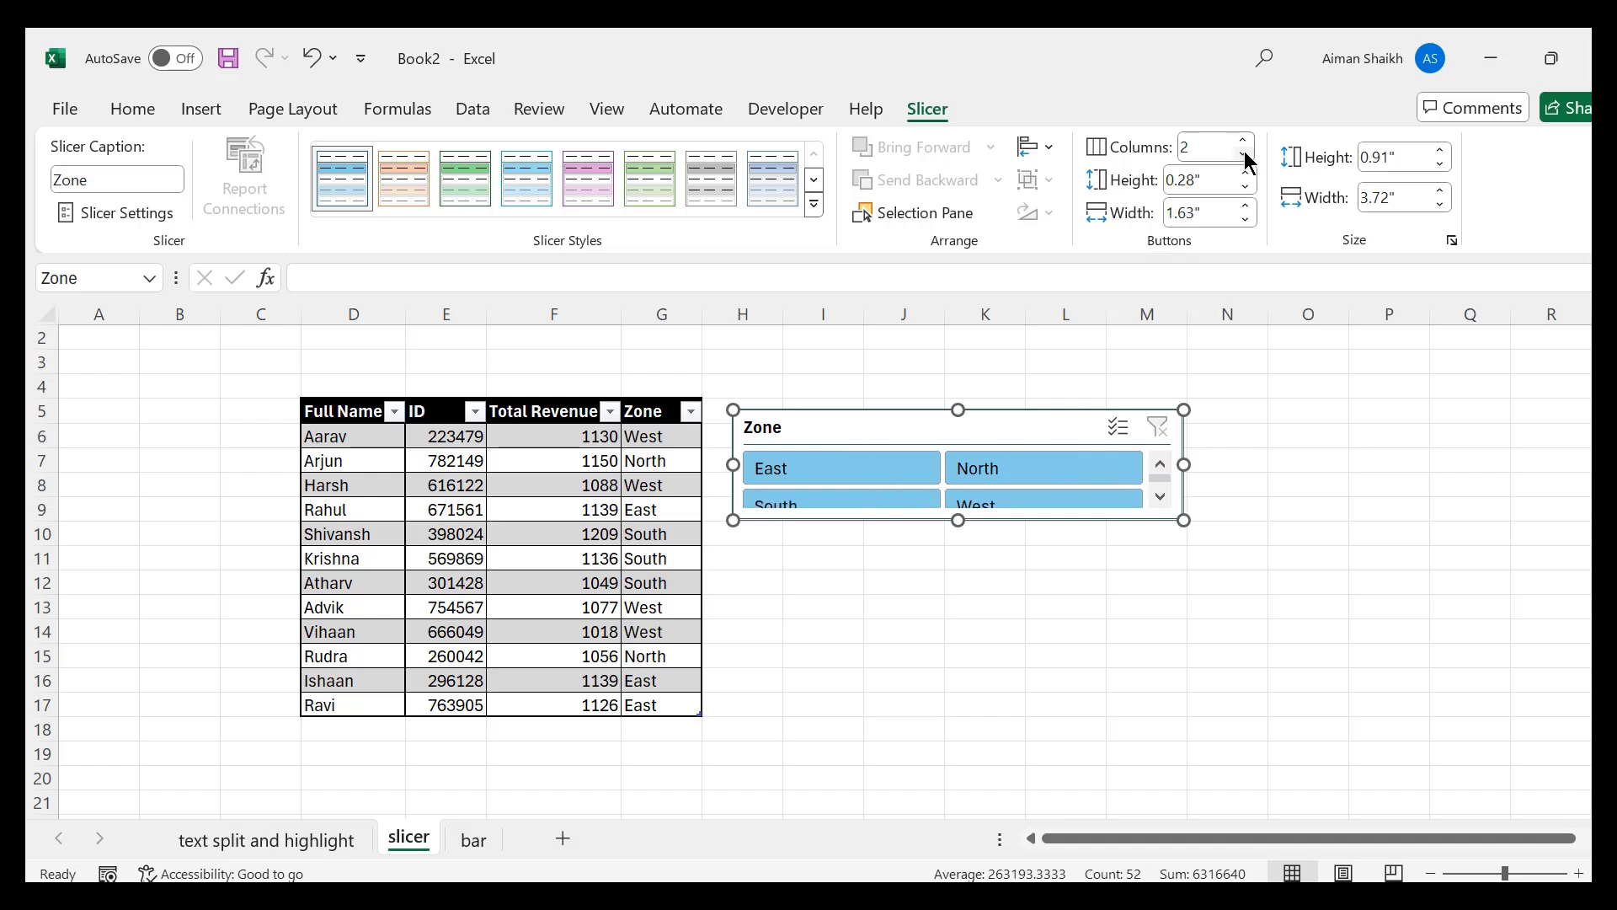
pyautogui.click(1244, 162)
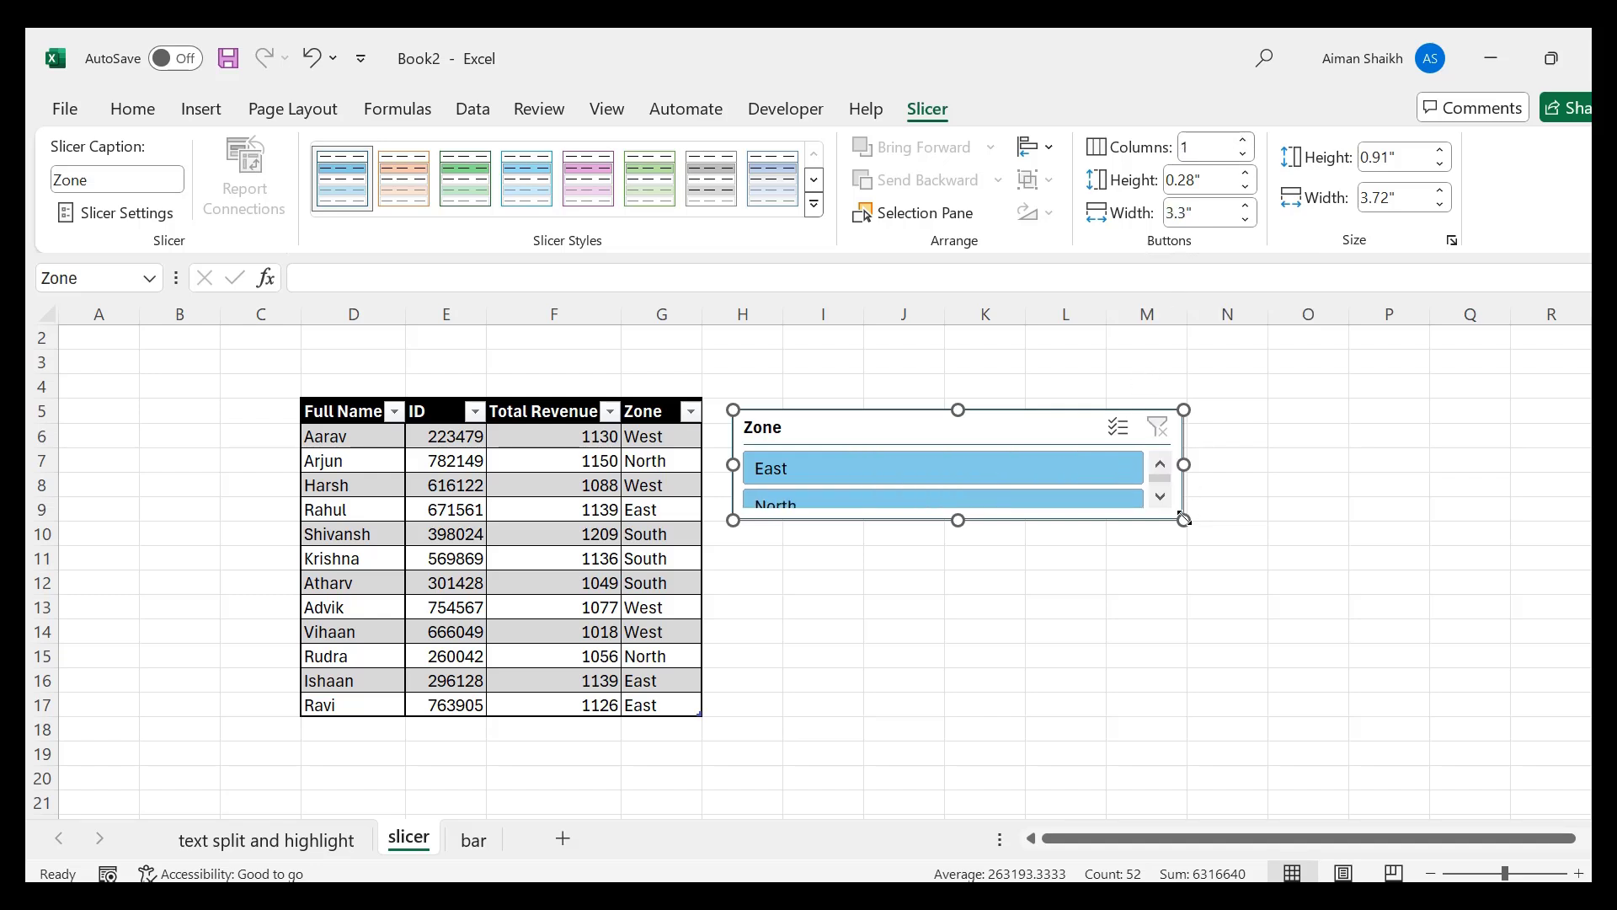
pyautogui.moveTo(1183, 519); pyautogui.dragTo(876, 619)
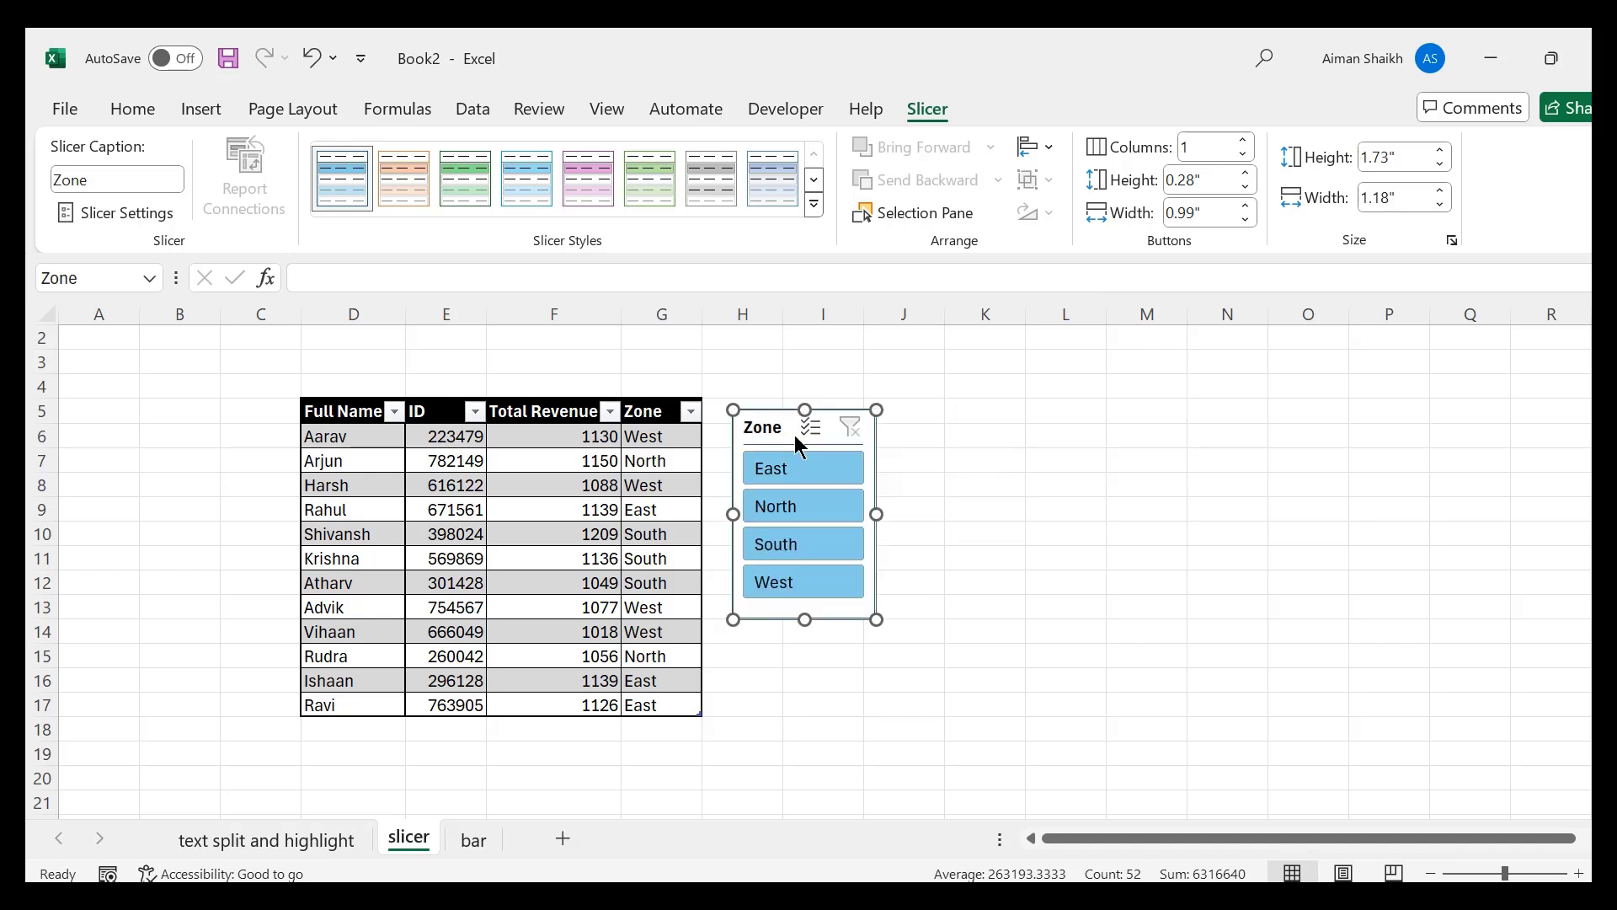
# - Filter the table with the Zone slicer to East, North and West one at a time, and clear the filter
pyautogui.click(800, 468)
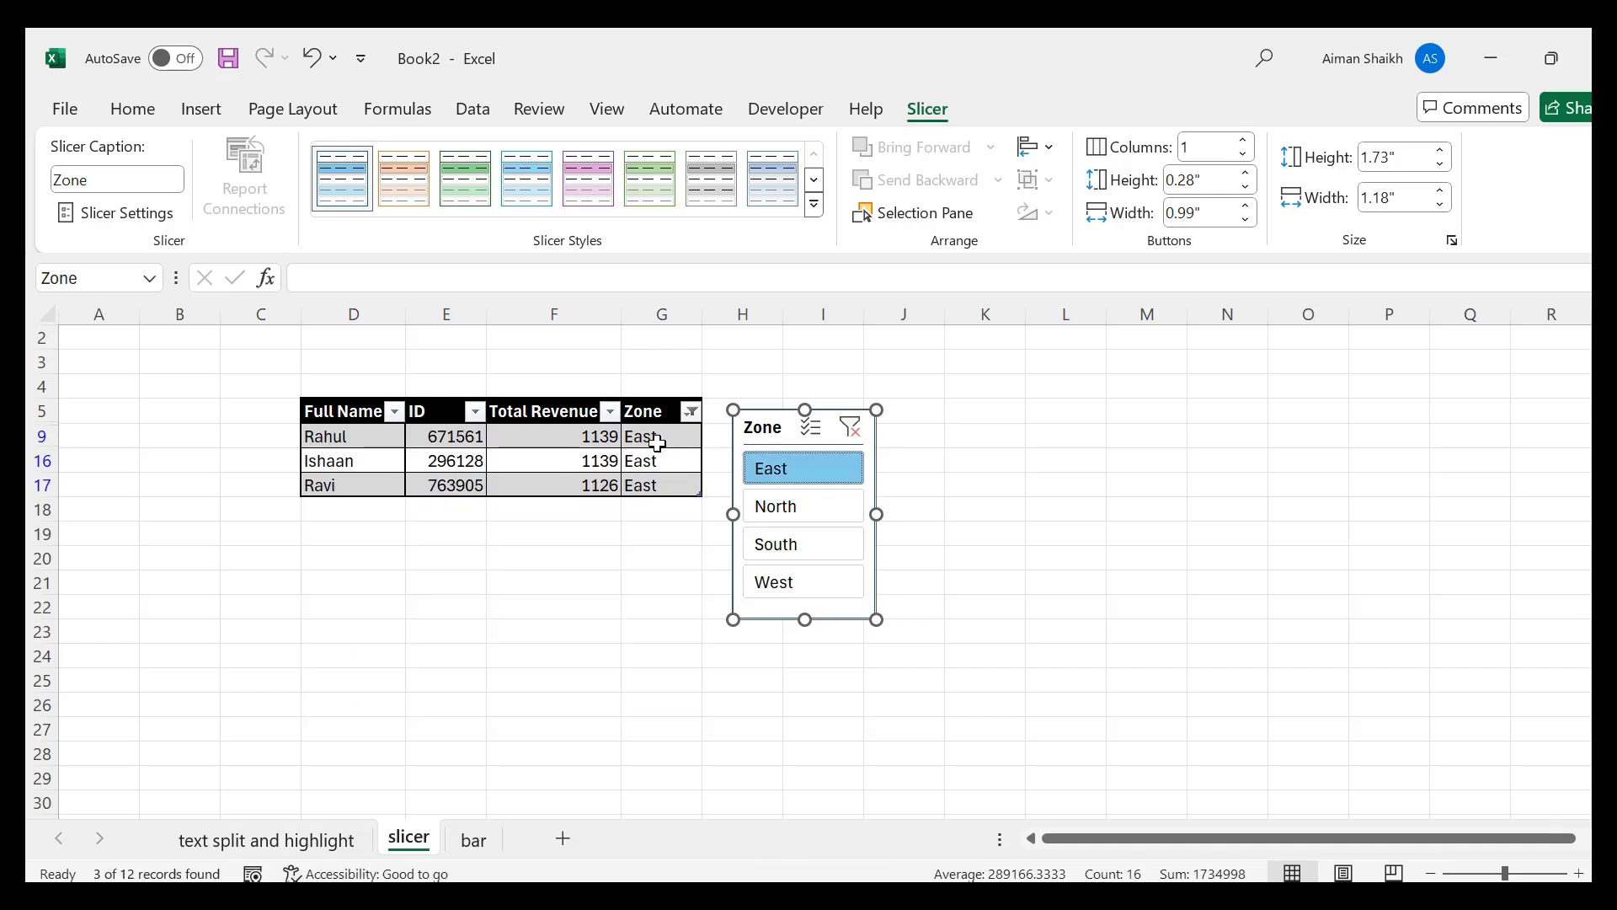
pyautogui.click(794, 516)
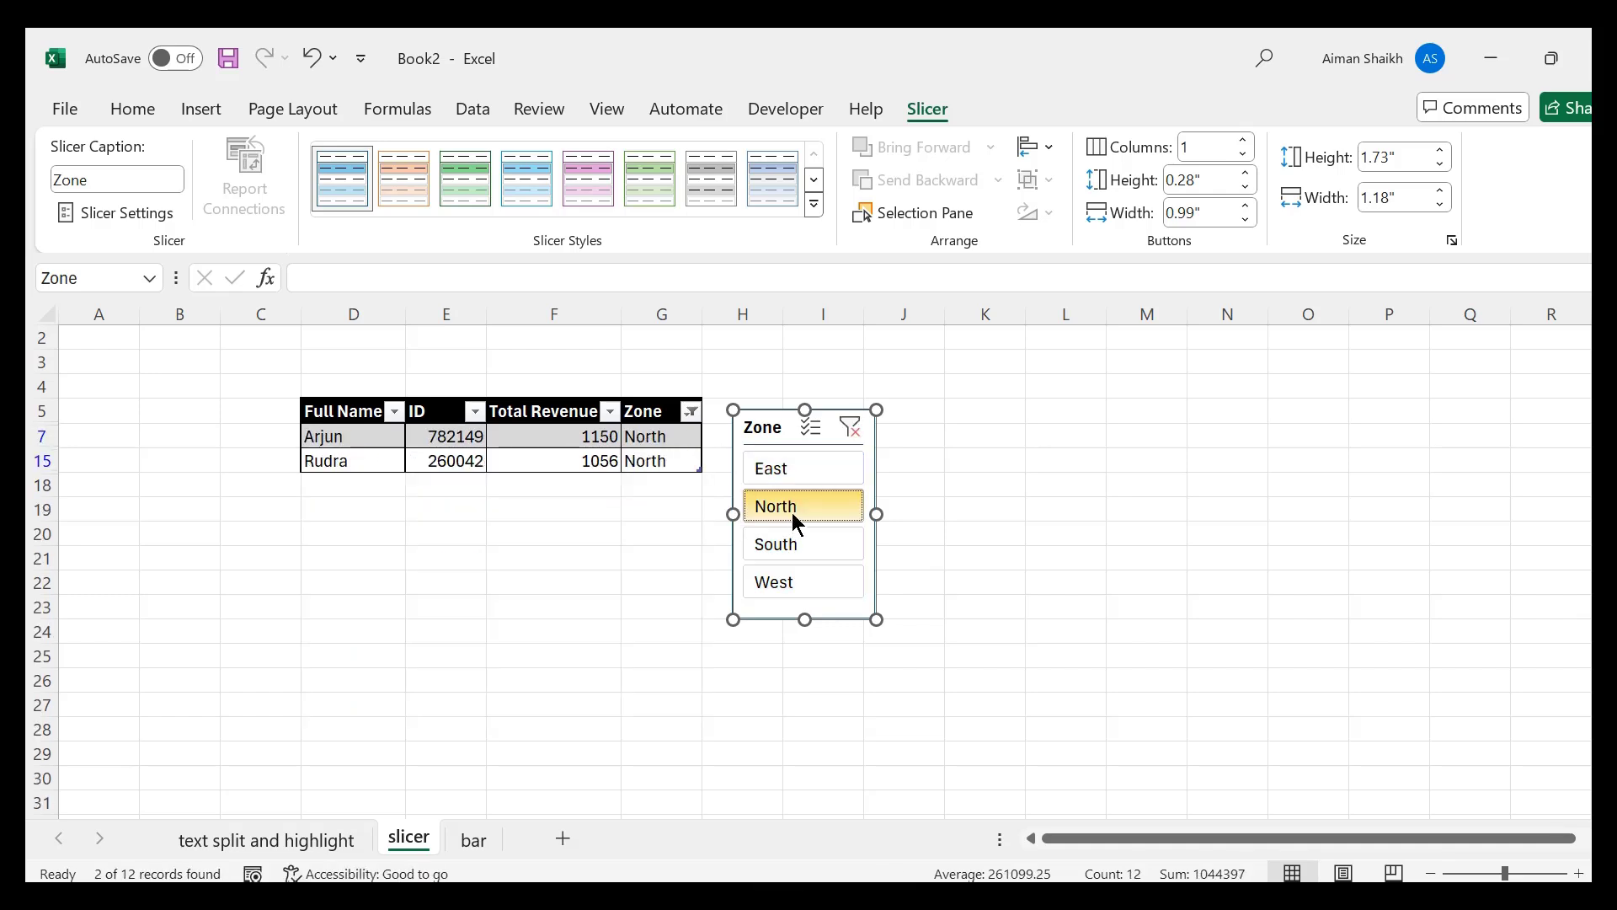
pyautogui.click(790, 581)
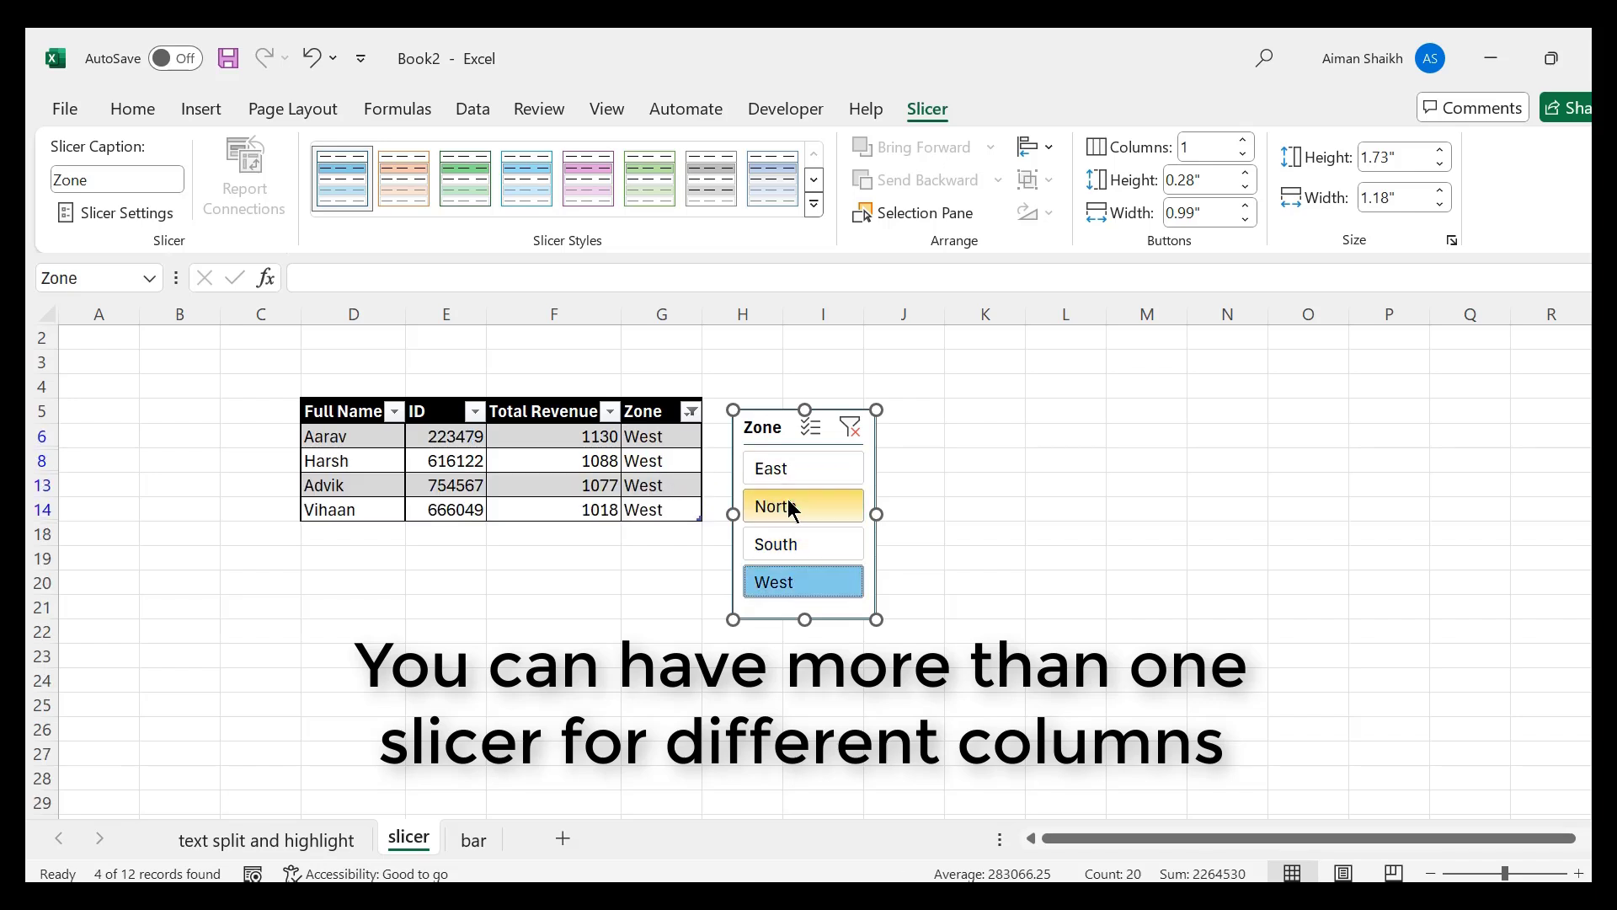
pyautogui.click(849, 429)
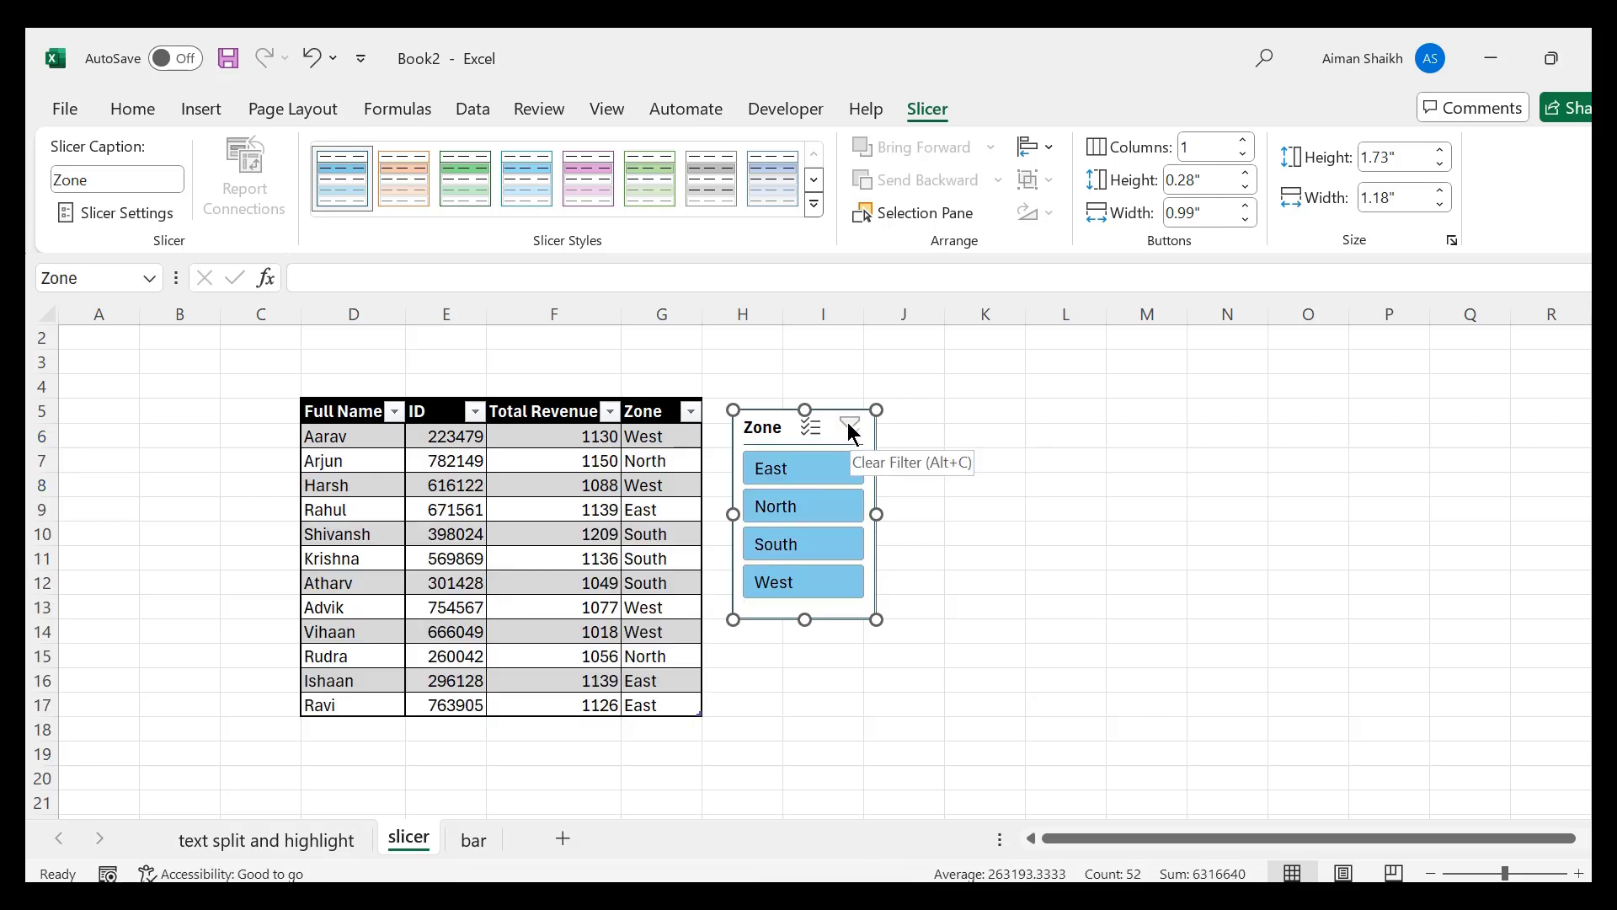
# - Filter the table to the North, South and West zones together with the slicer, and clear the filter
pyautogui.click(820, 495)
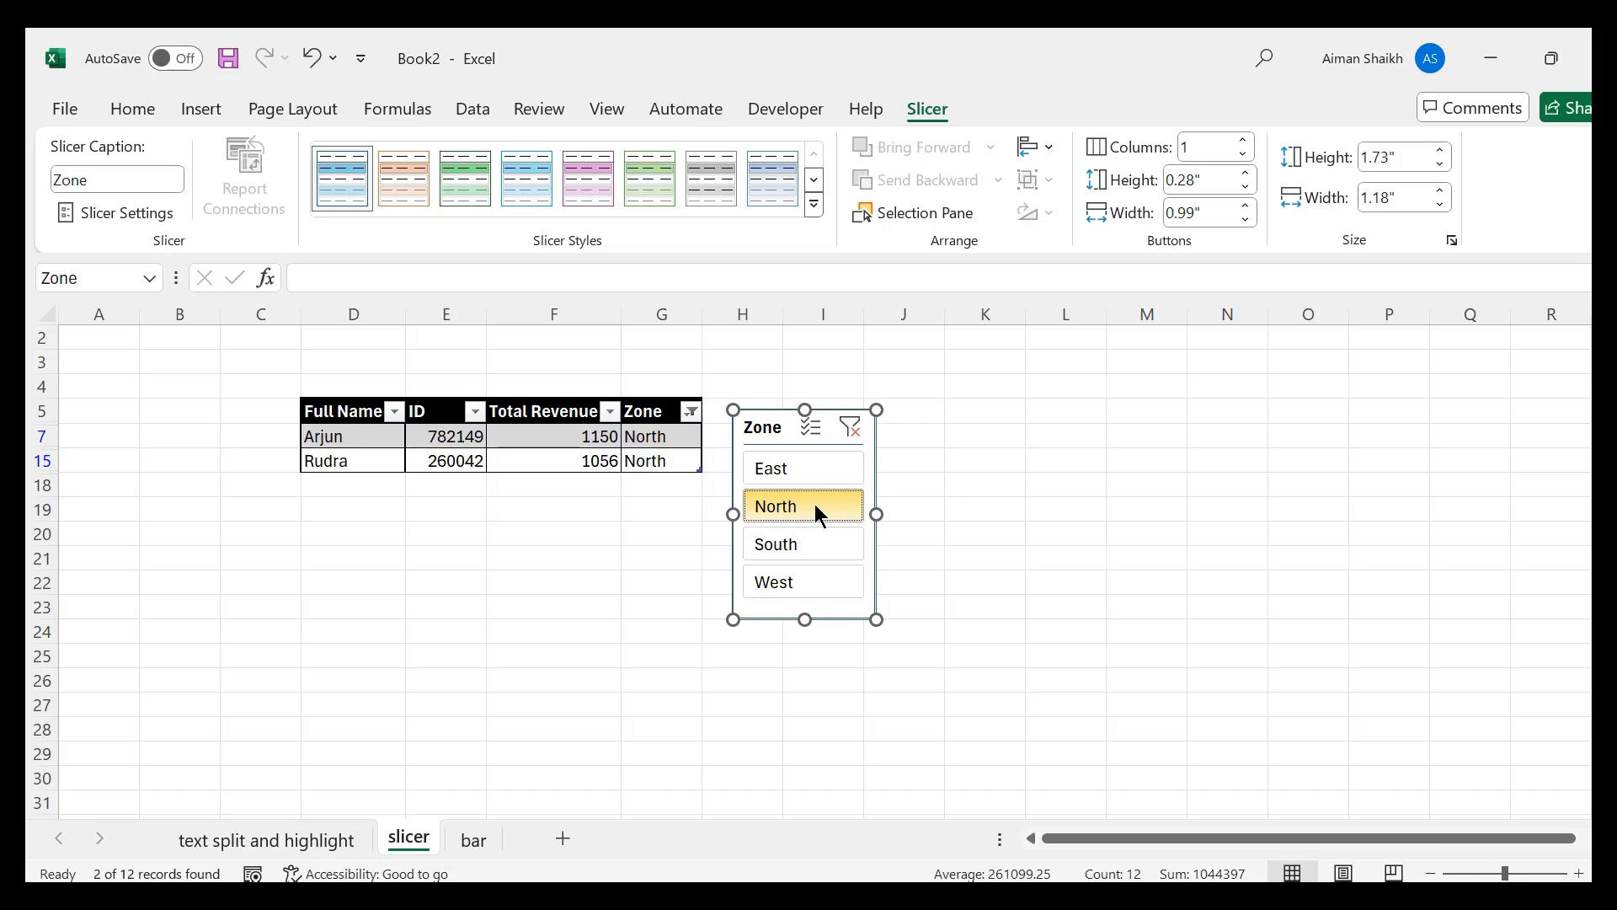
pyautogui.keyDown('ctrl'); pyautogui.click(797, 545); pyautogui.keyUp('ctrl')
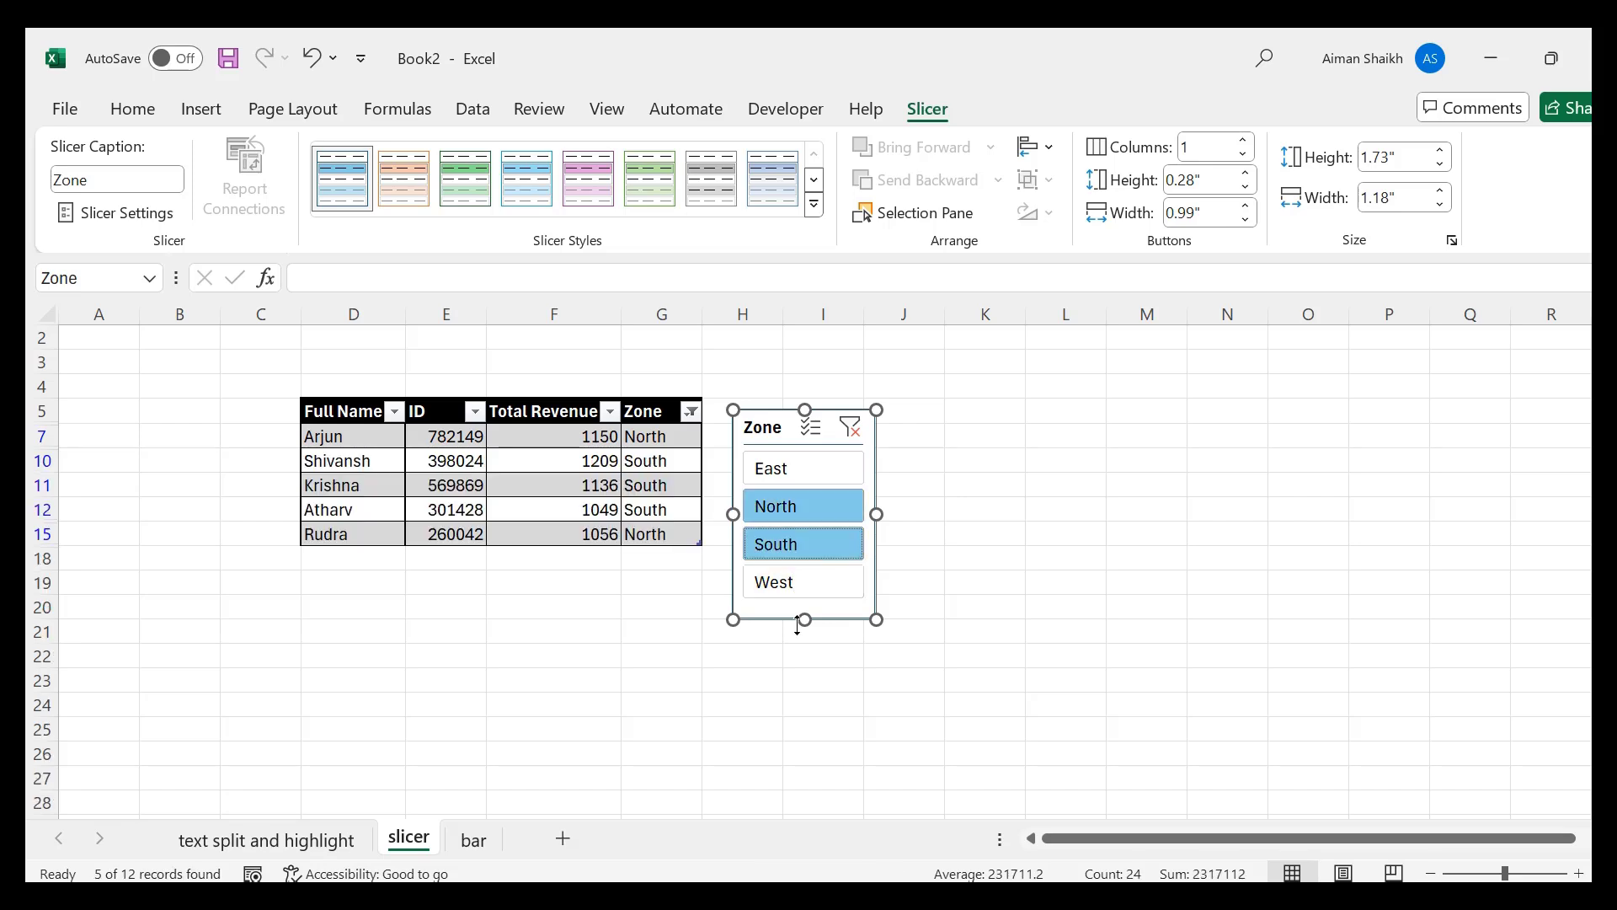
pyautogui.keyDown('ctrl'); pyautogui.click(828, 588); pyautogui.keyUp('ctrl')
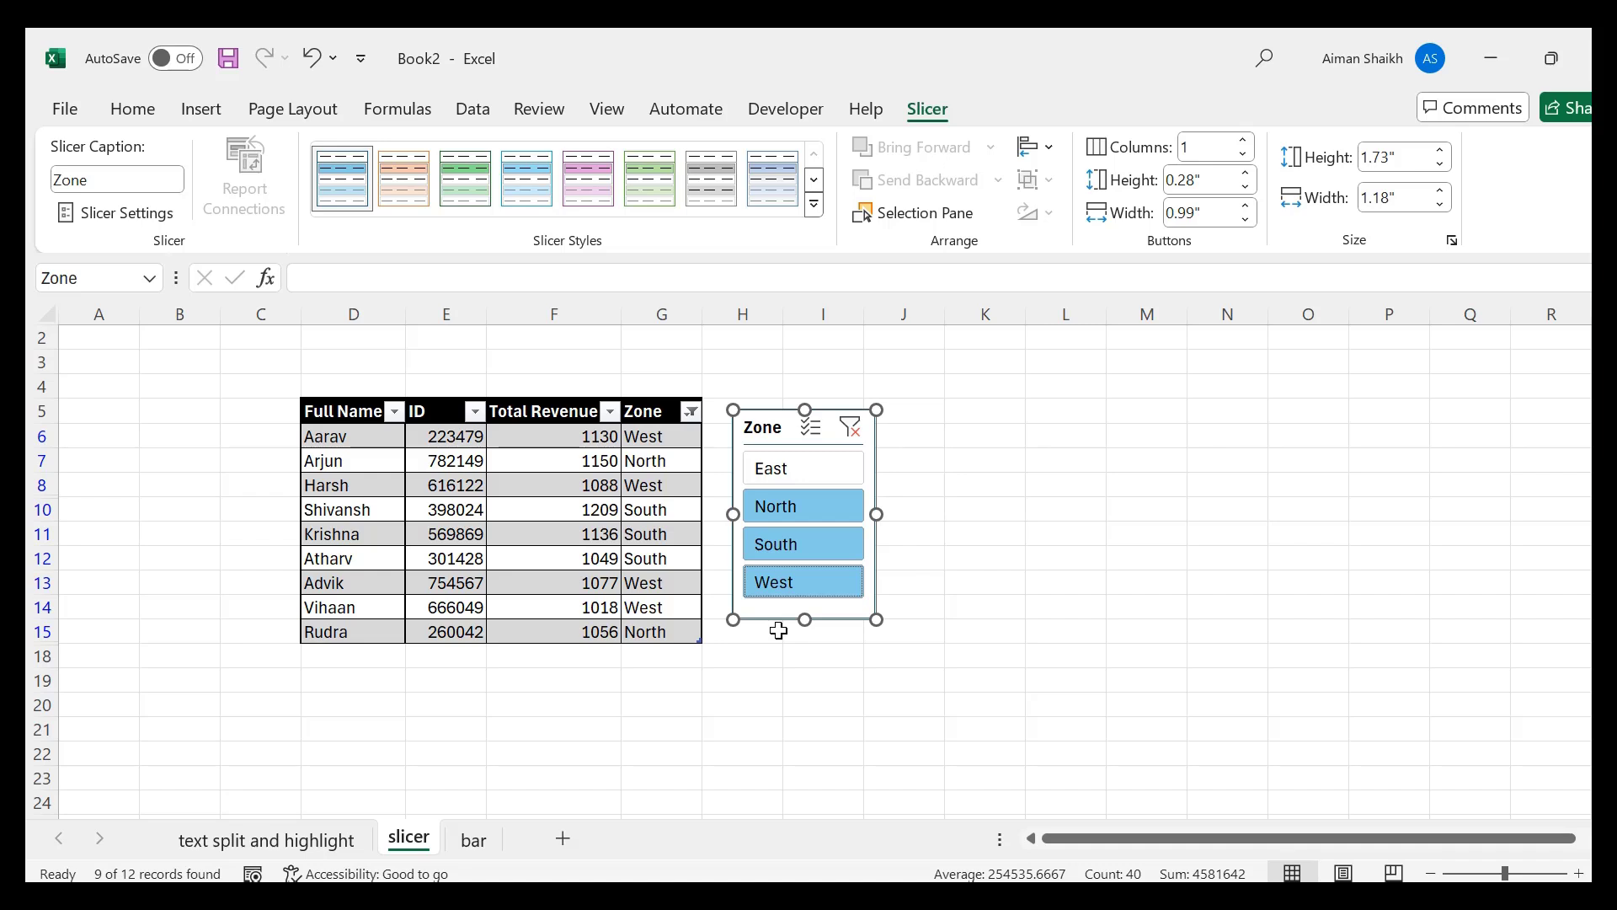
pyautogui.click(849, 432)
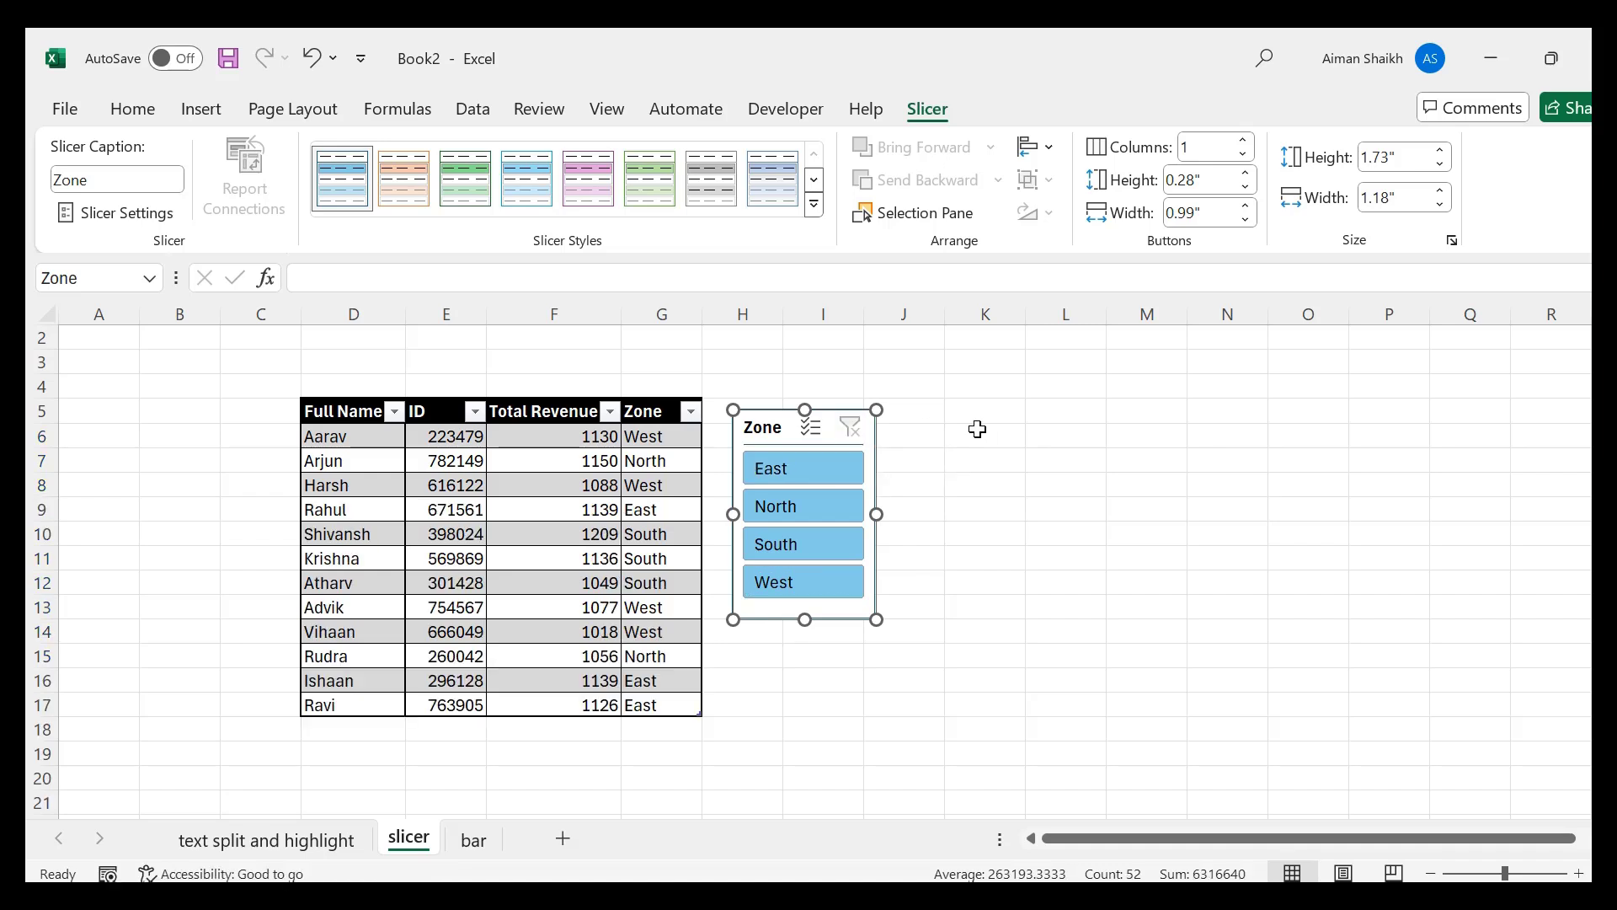